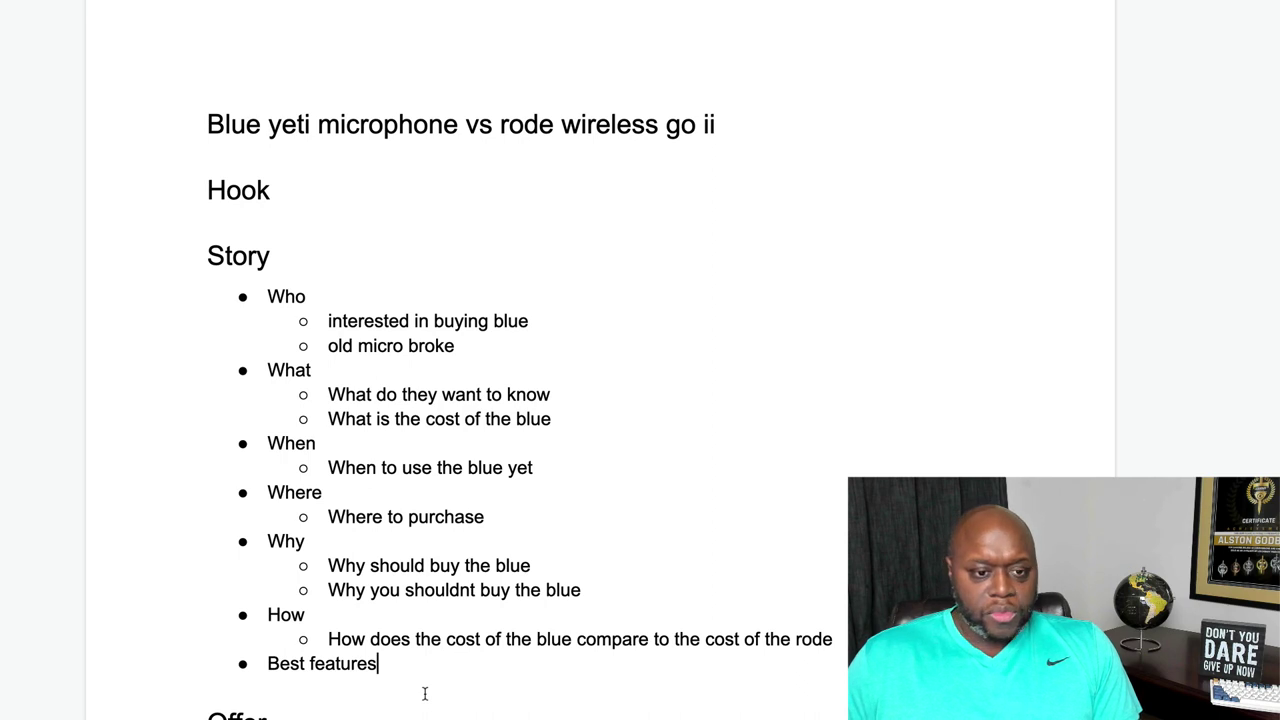
Step: Add a bullet reading "Heres what other customer are saying" after "Best features" in the Story list
{"action": "key", "text": "Return"}
{"action": "type", "text": "heres"}
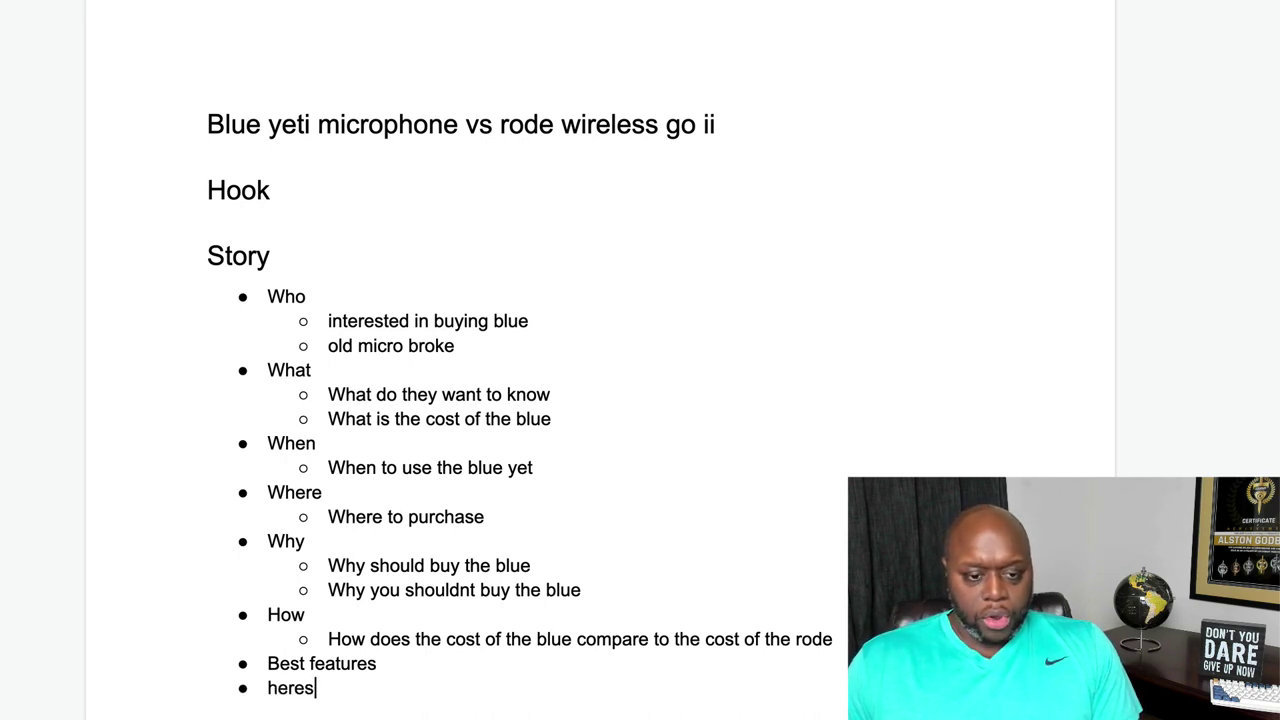
{"action": "type", "text": " what o"}
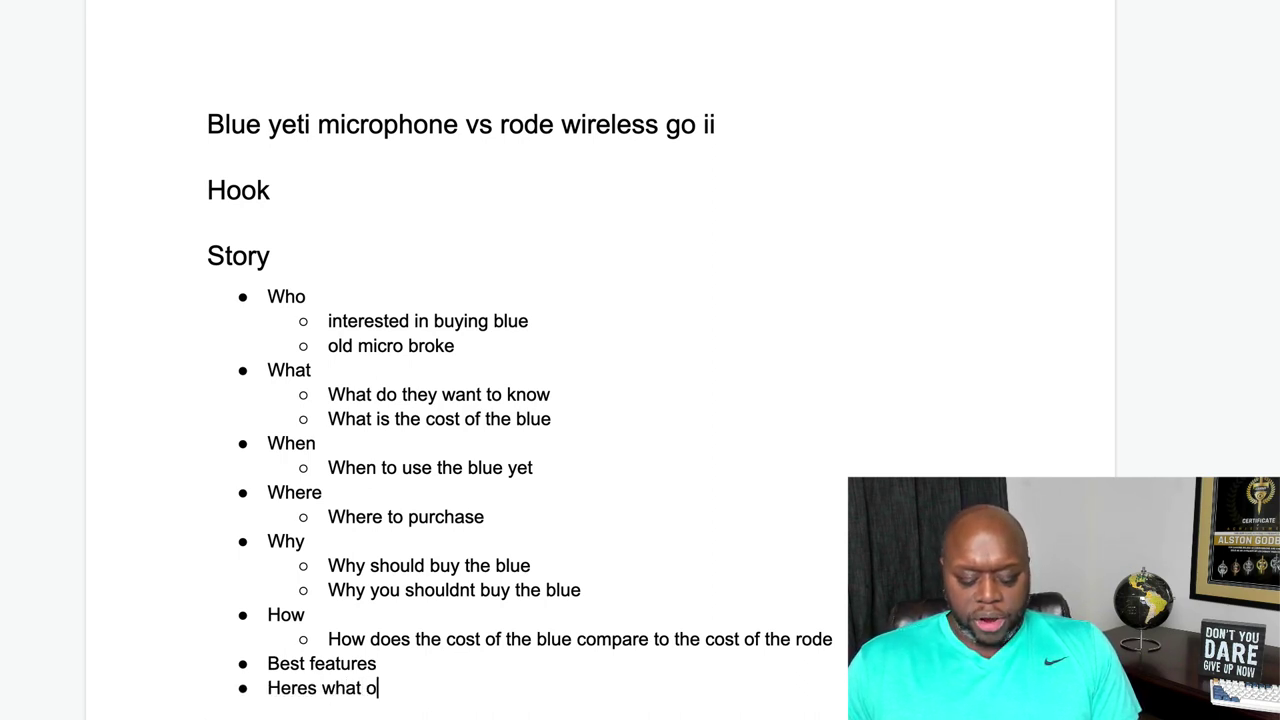
{"action": "type", "text": "ther customer ar"}
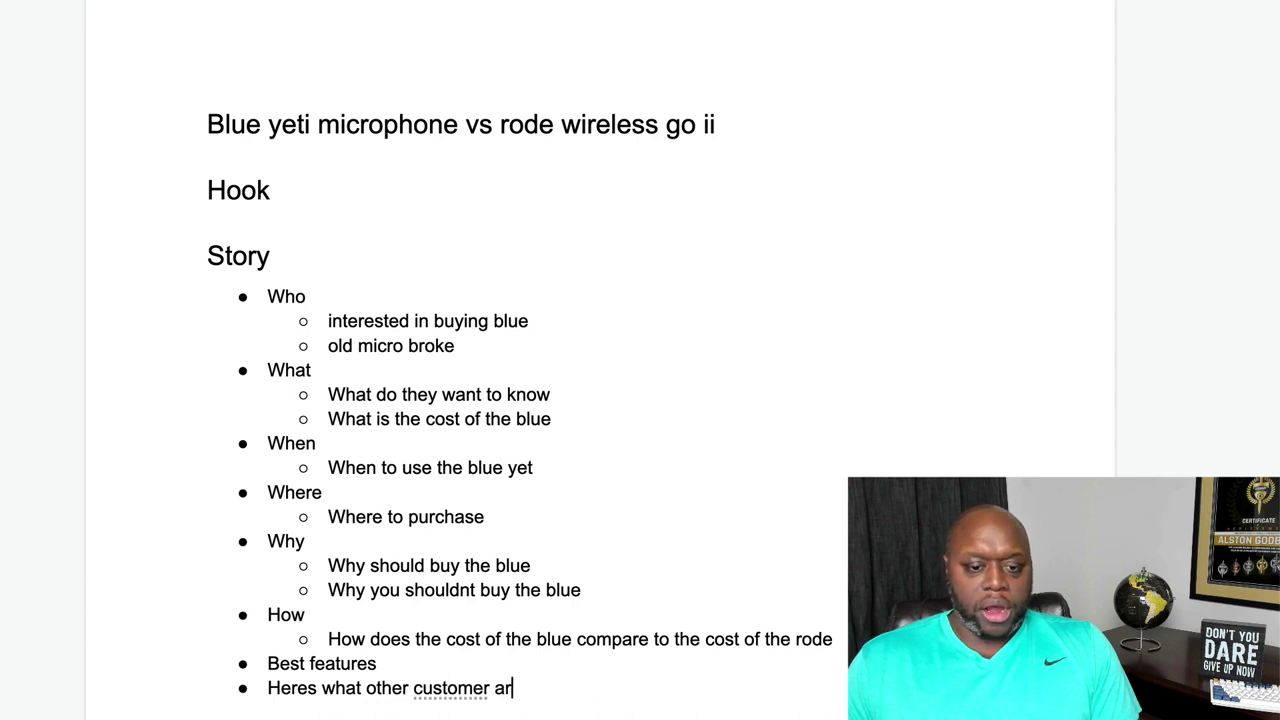
{"action": "type", "text": "e saying"}
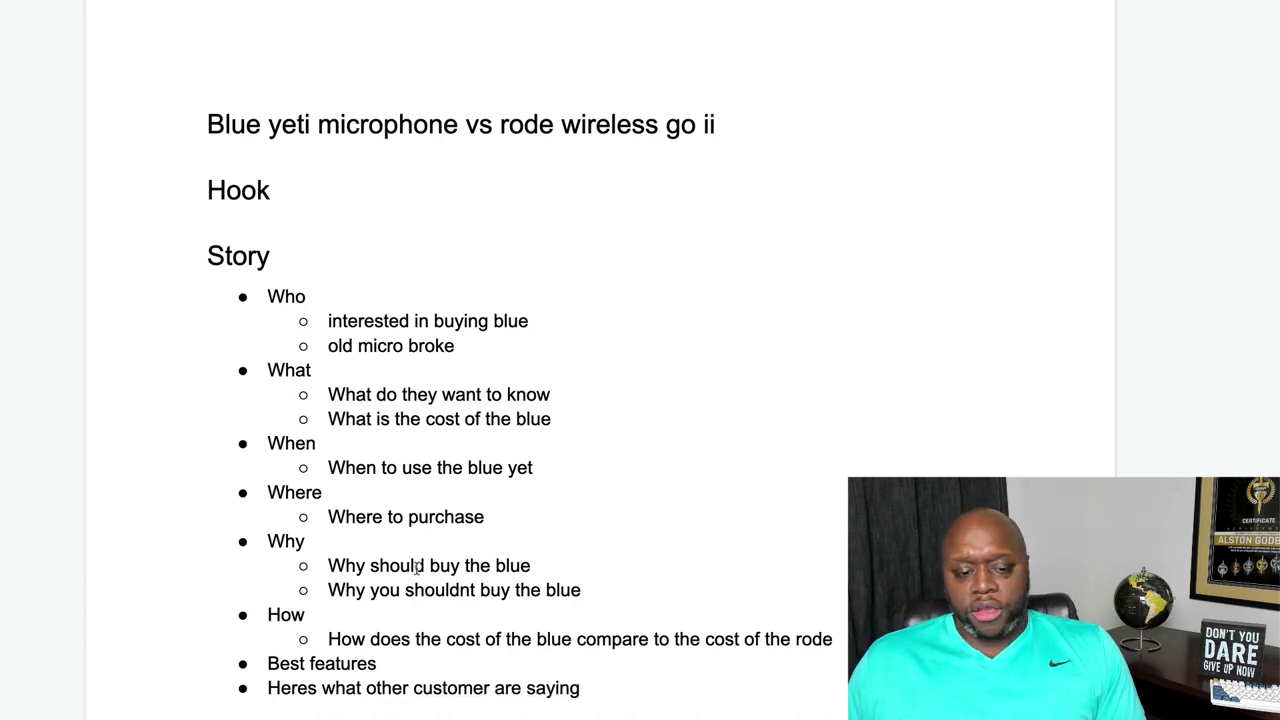
Step: Insert the missing space before "Amazon" in the price line under the Offer heading
{"action": "scroll", "coordinate": [334, 666], "scroll_direction": "down", "scroll_amount": 4}
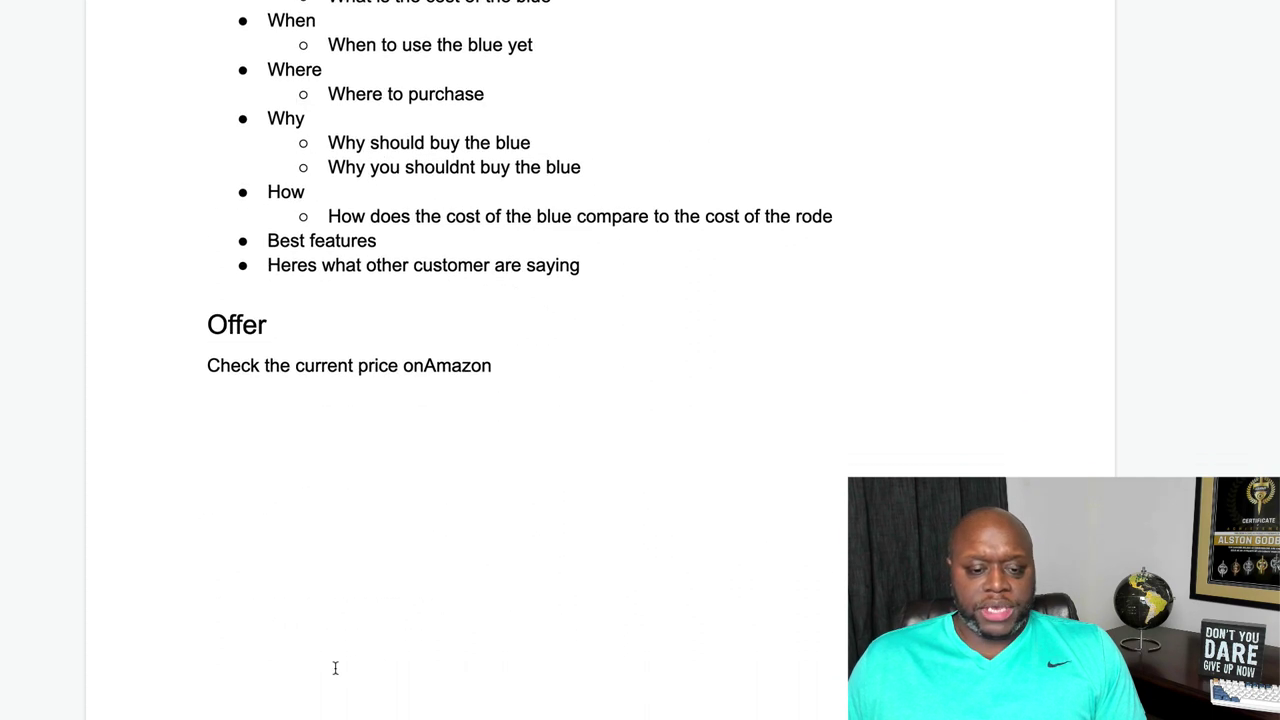
{"action": "left_click", "coordinate": [425, 366]}
{"action": "left_click", "coordinate": [540, 364]}
Step: Add a new line below the Amazon price line reading "Now that you know the difference between X and y click"
{"action": "key", "text": "Return"}
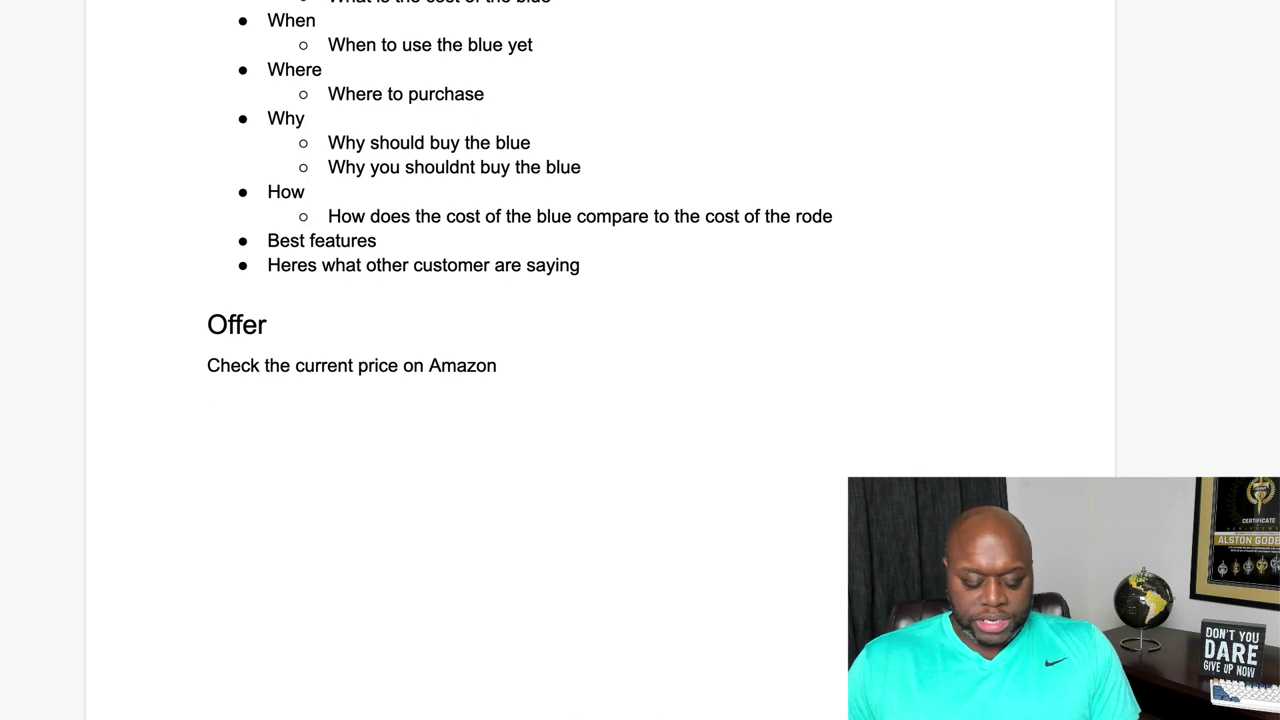
{"action": "type", "text": "Now that you "}
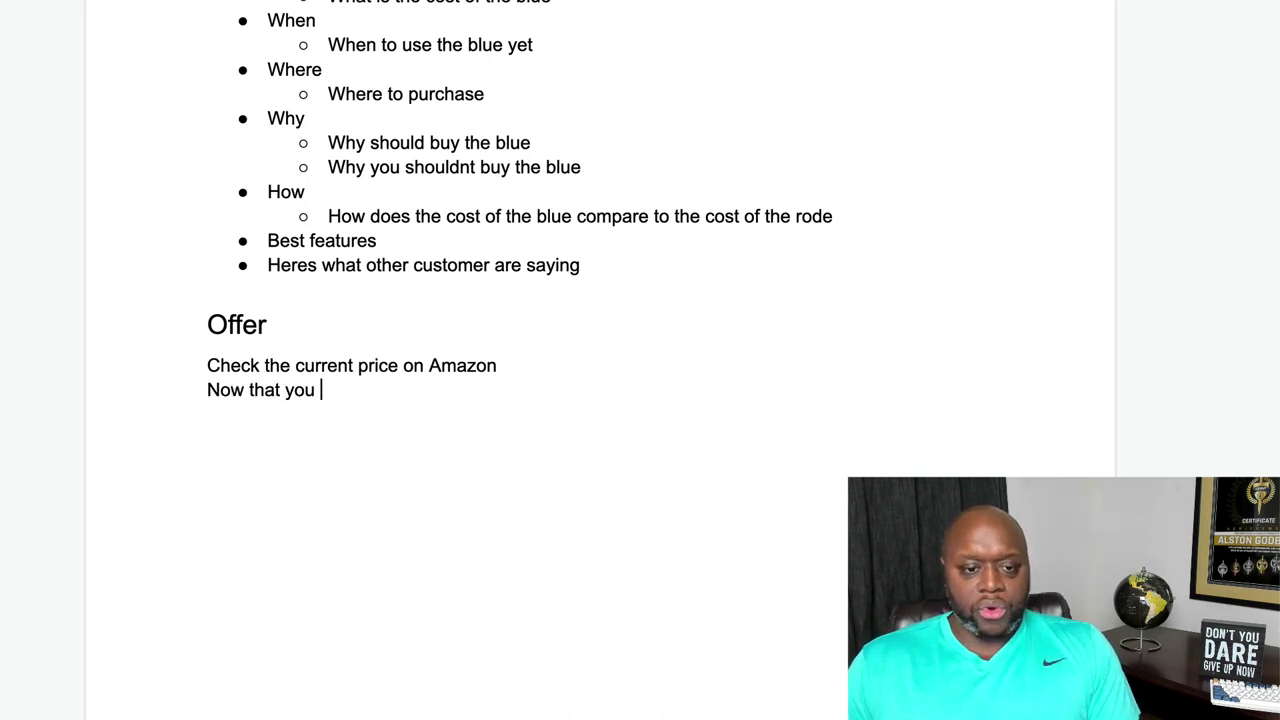
{"action": "type", "text": "know the d"}
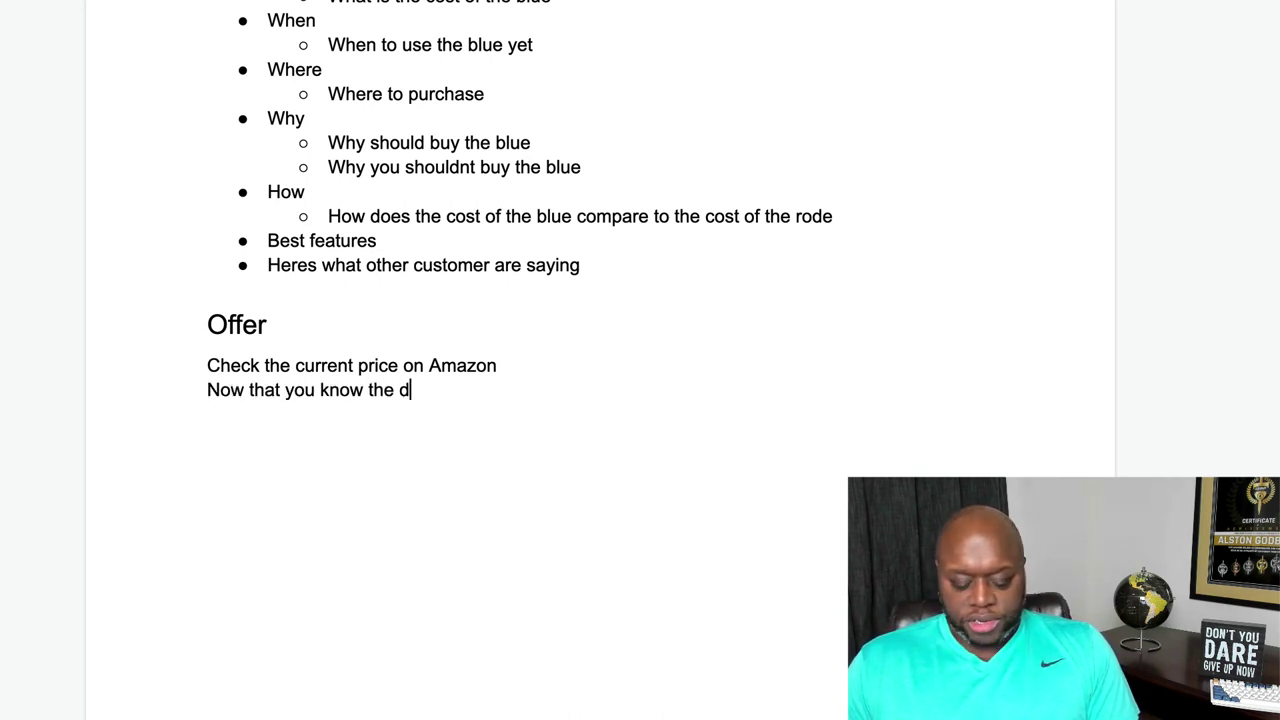
{"action": "type", "text": "iffernce "}
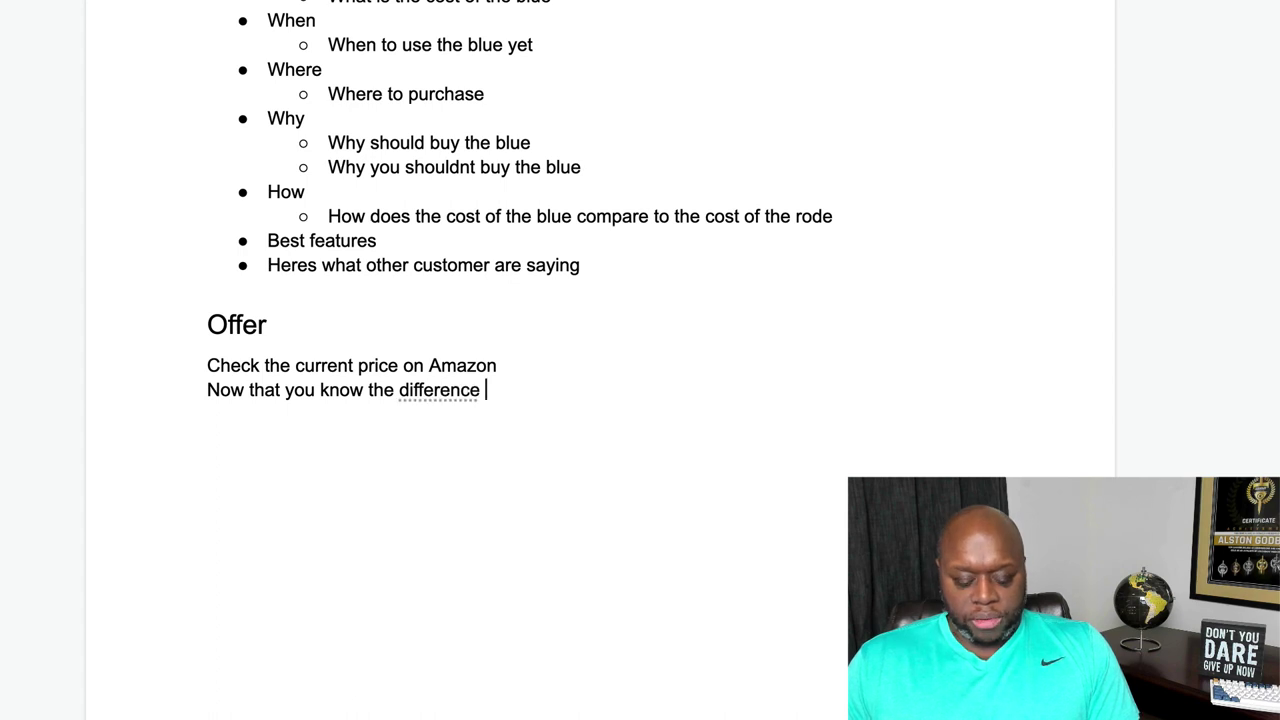
{"action": "type", "text": "betwee"}
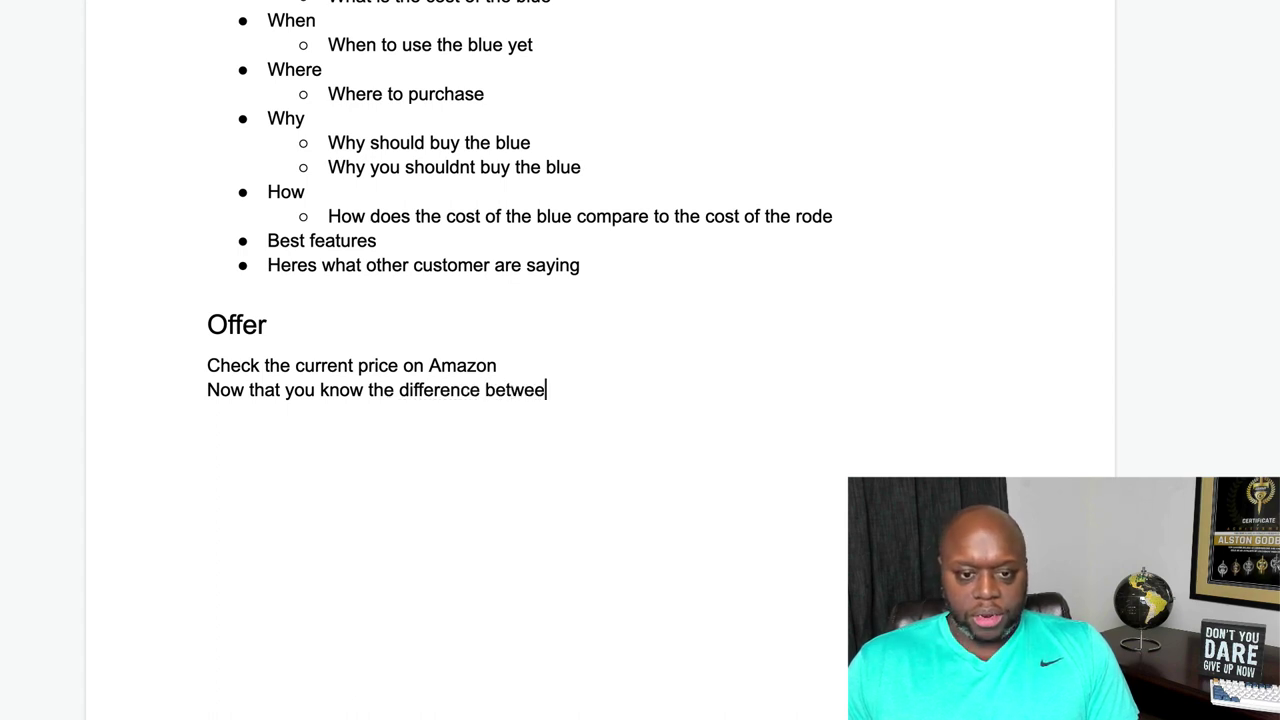
{"action": "type", "text": "n X an"}
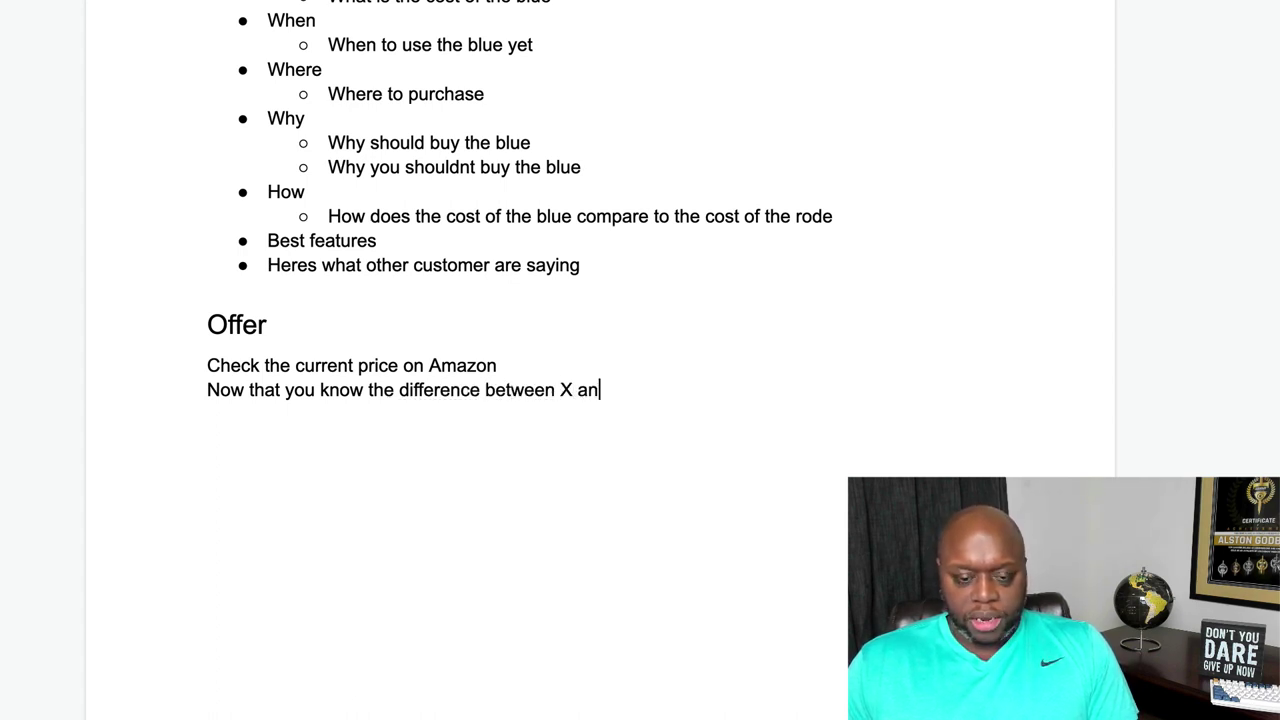
{"action": "type", "text": "d y click"}
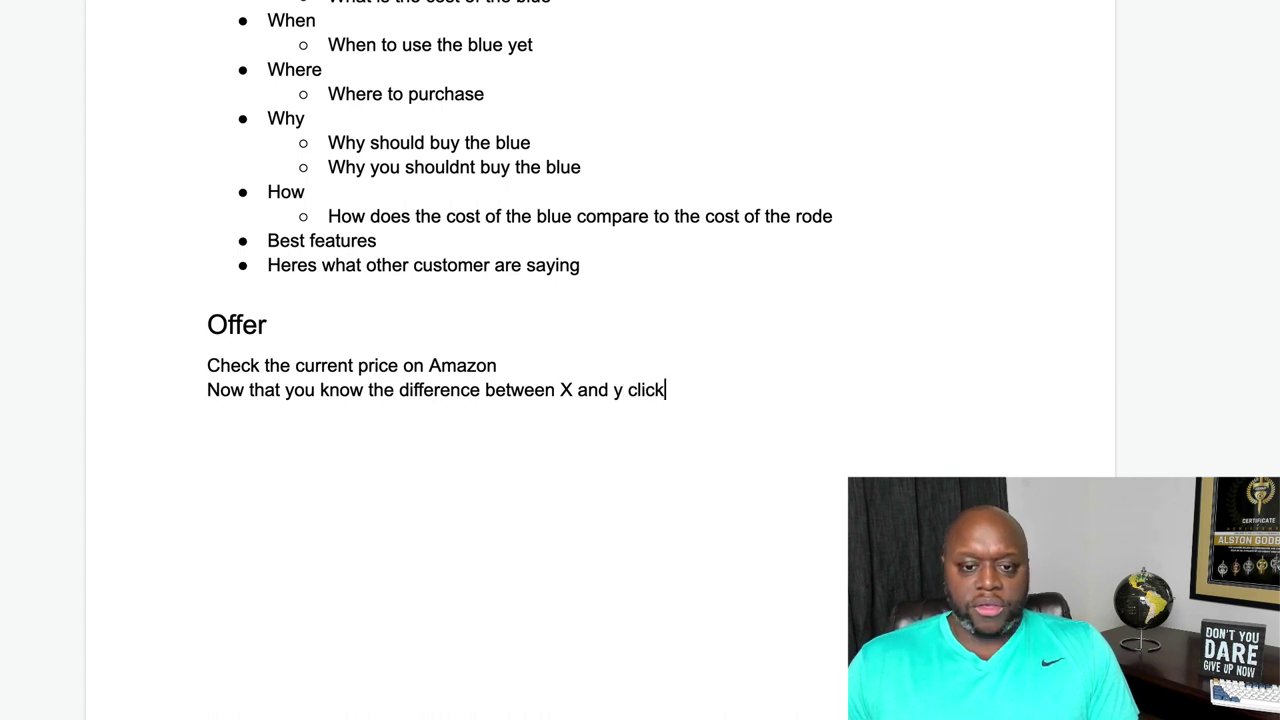
Step: Continue the offer sentence with "the fist link in the description or go to" and the personal website address ending in /start
{"action": "type", "text": " the fist li"}
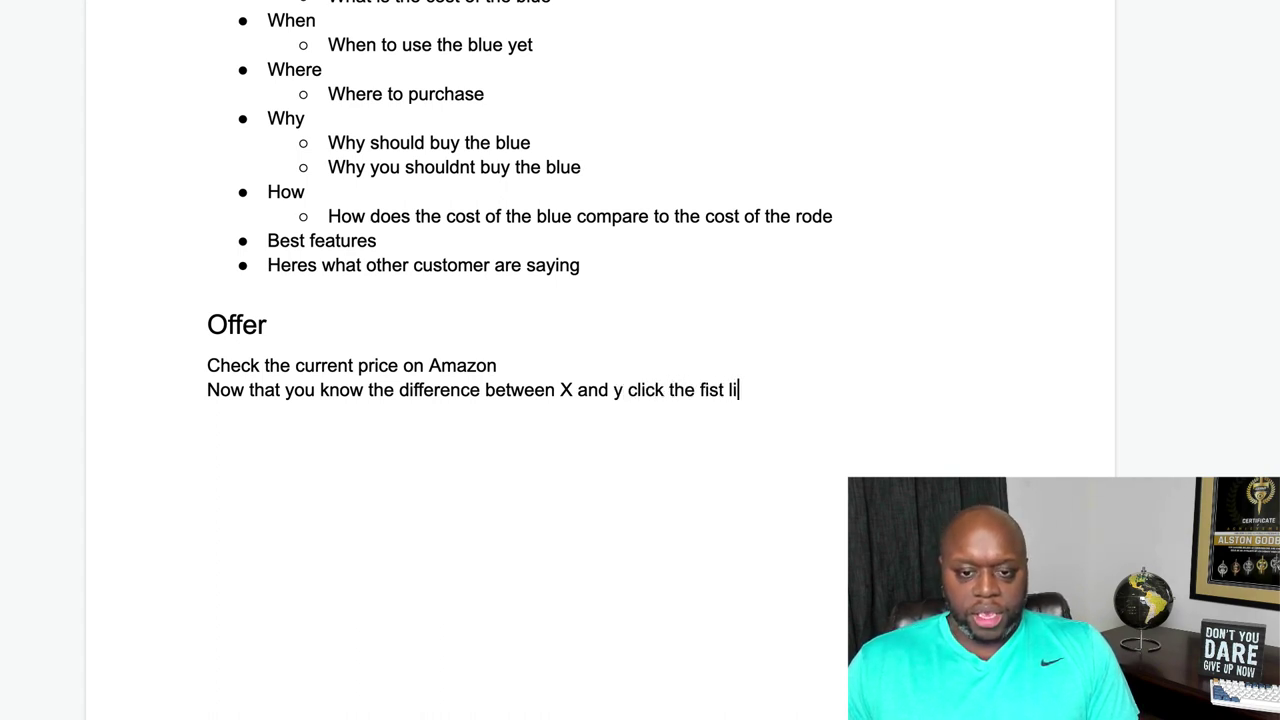
{"action": "type", "text": "nk in the desc"}
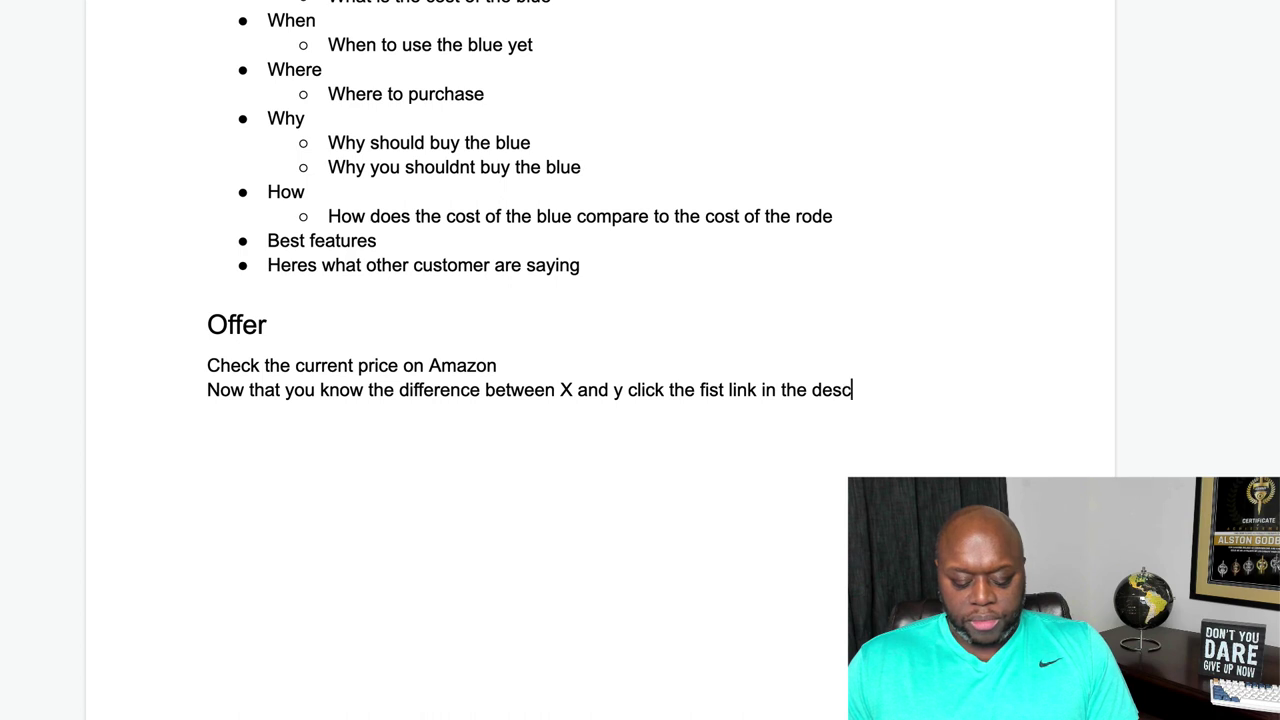
{"action": "type", "text": "ription or g"}
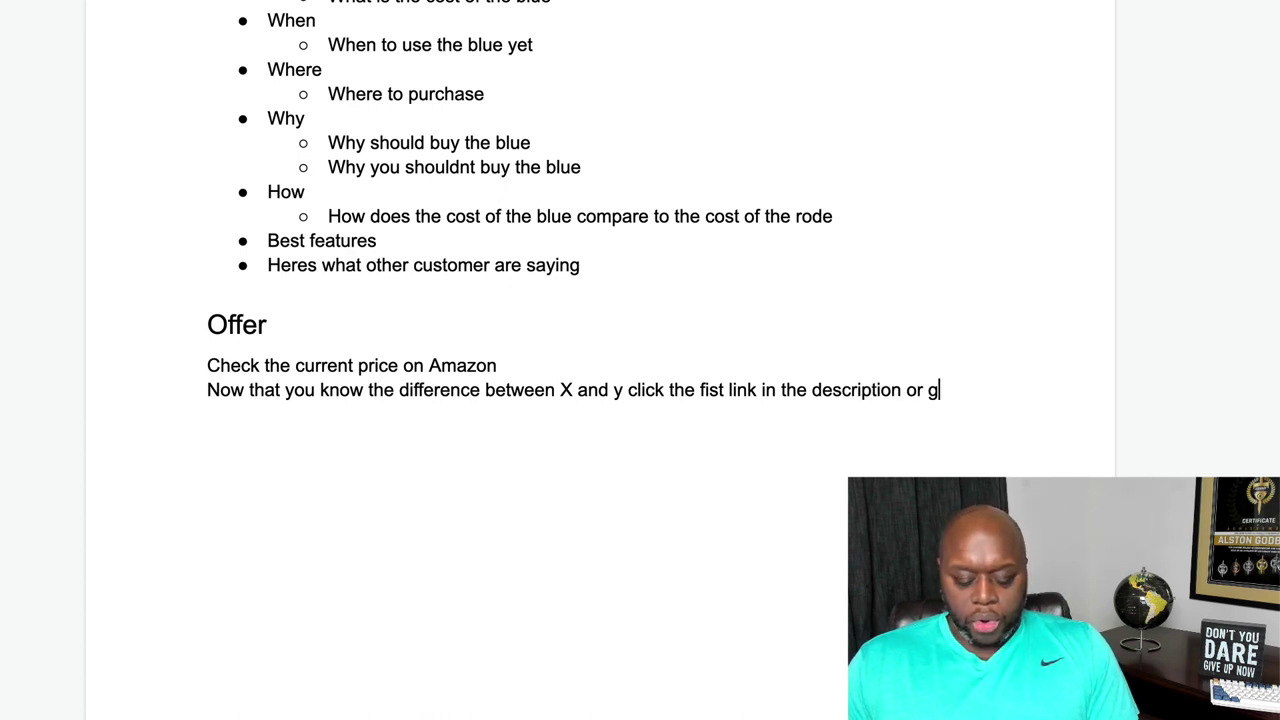
{"action": "type", "text": "o to astongo"}
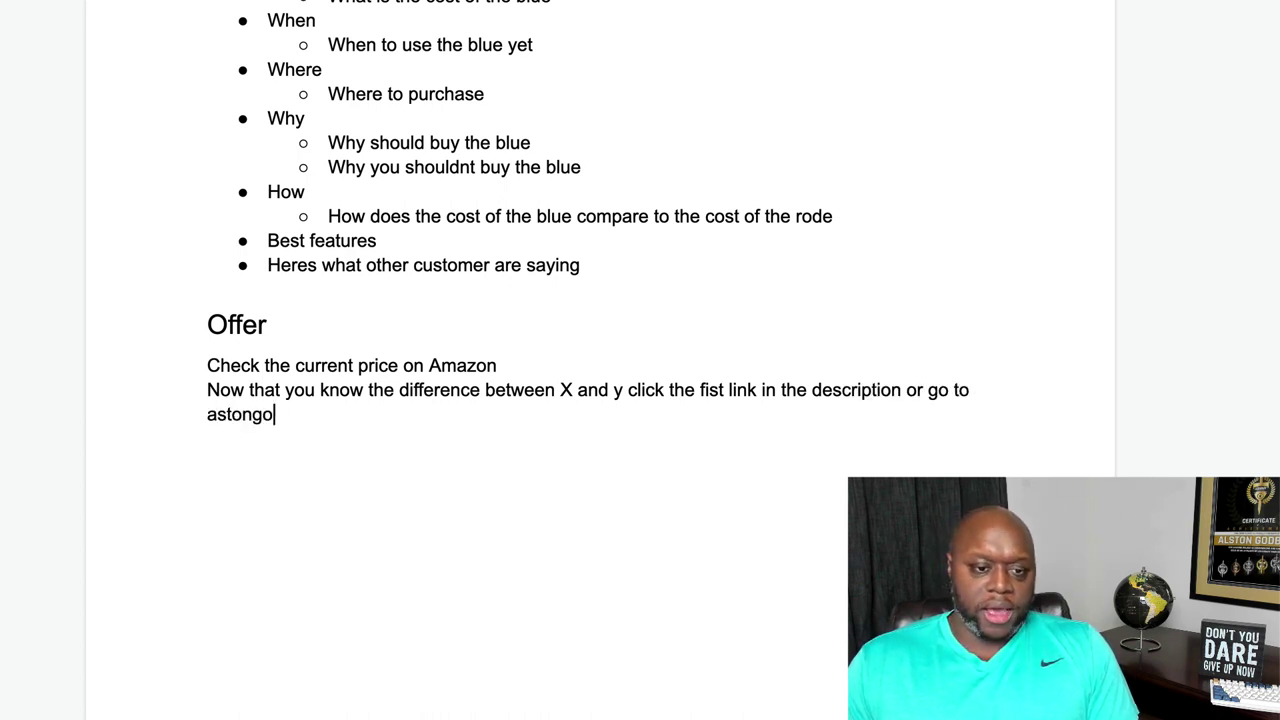
{"action": "type", "text": "dbolt.com/"}
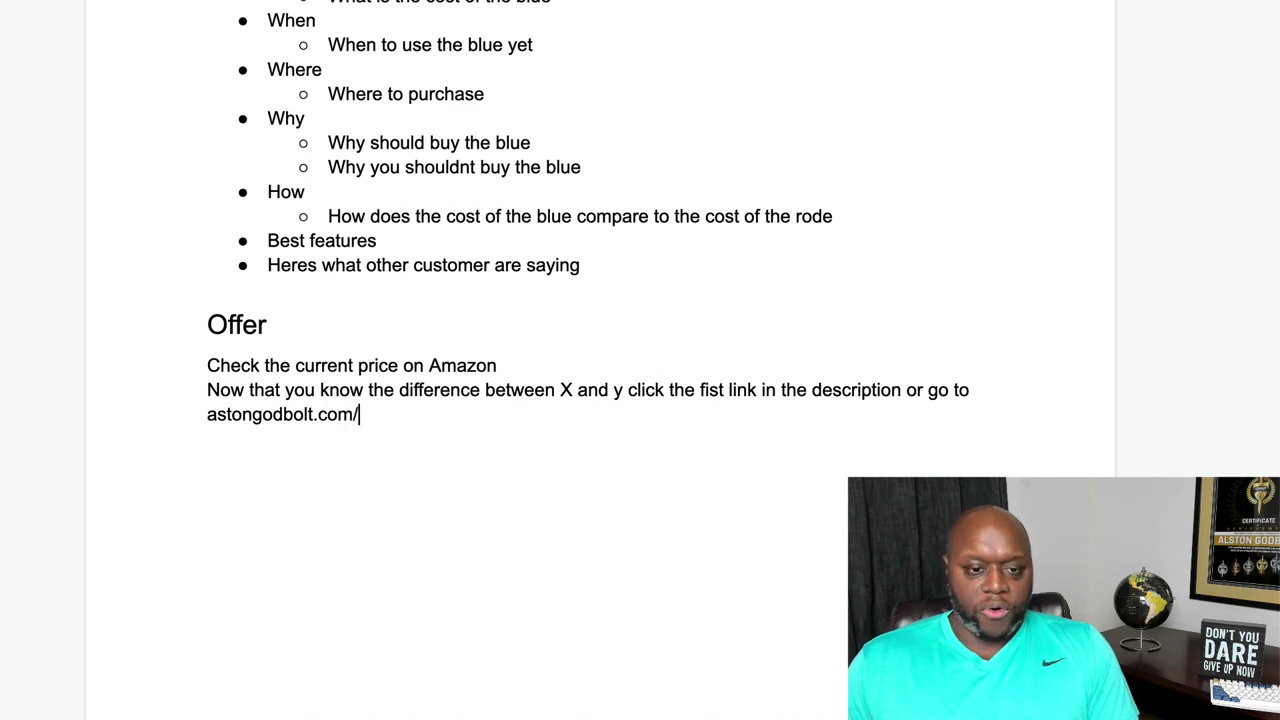
{"action": "type", "text": "start "}
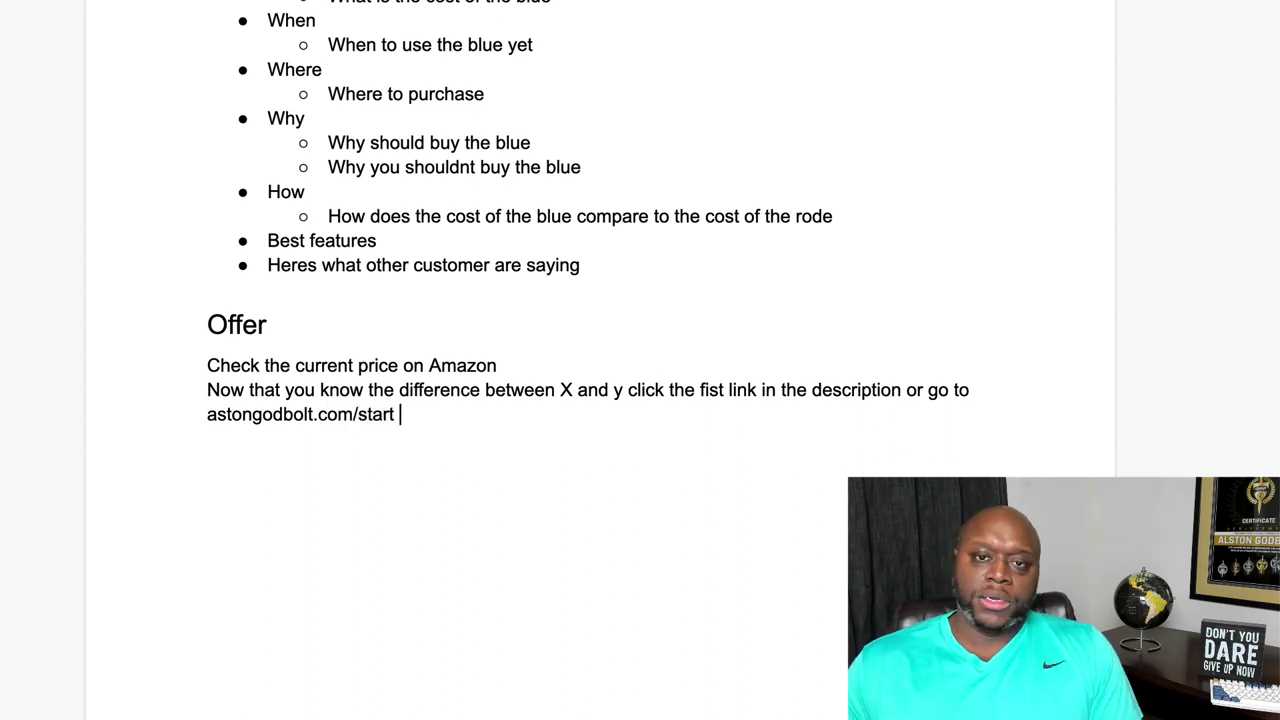
Step: Extend the offer sentence with "to learn how anyone can make money online with affiliate marketing without"
{"action": "type", "text": "to"}
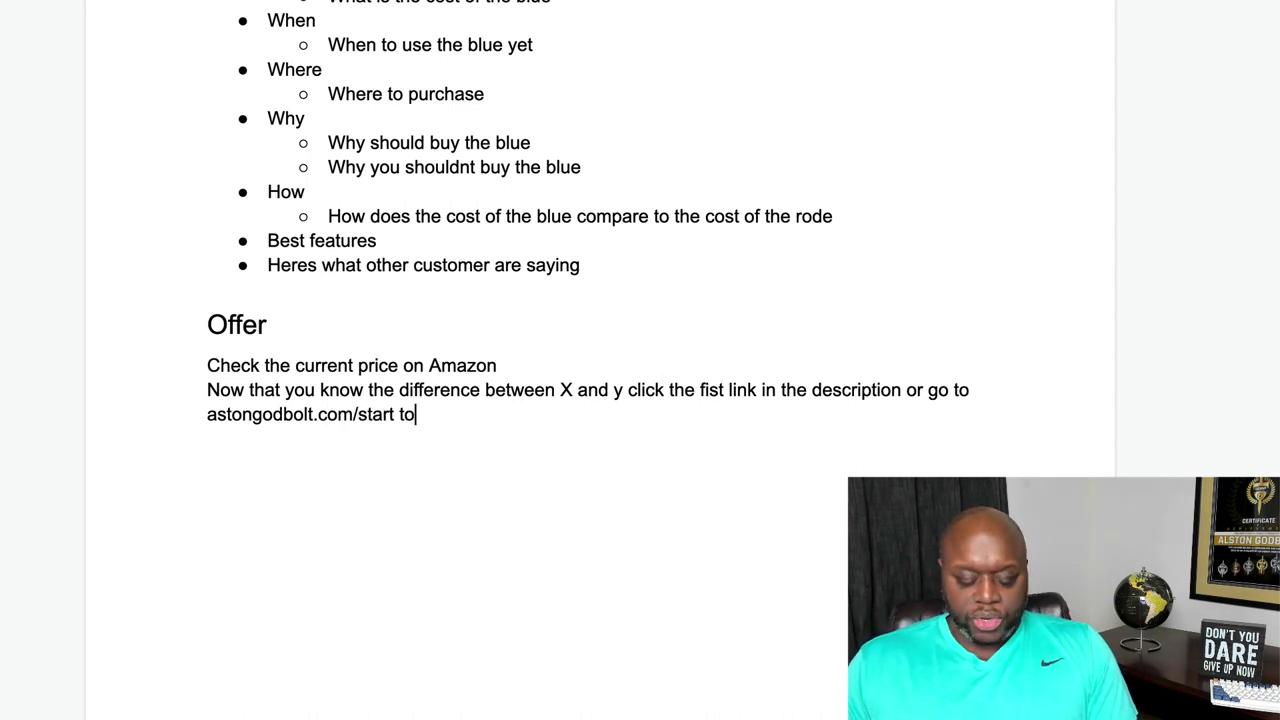
{"action": "type", "text": " learn how anyo"}
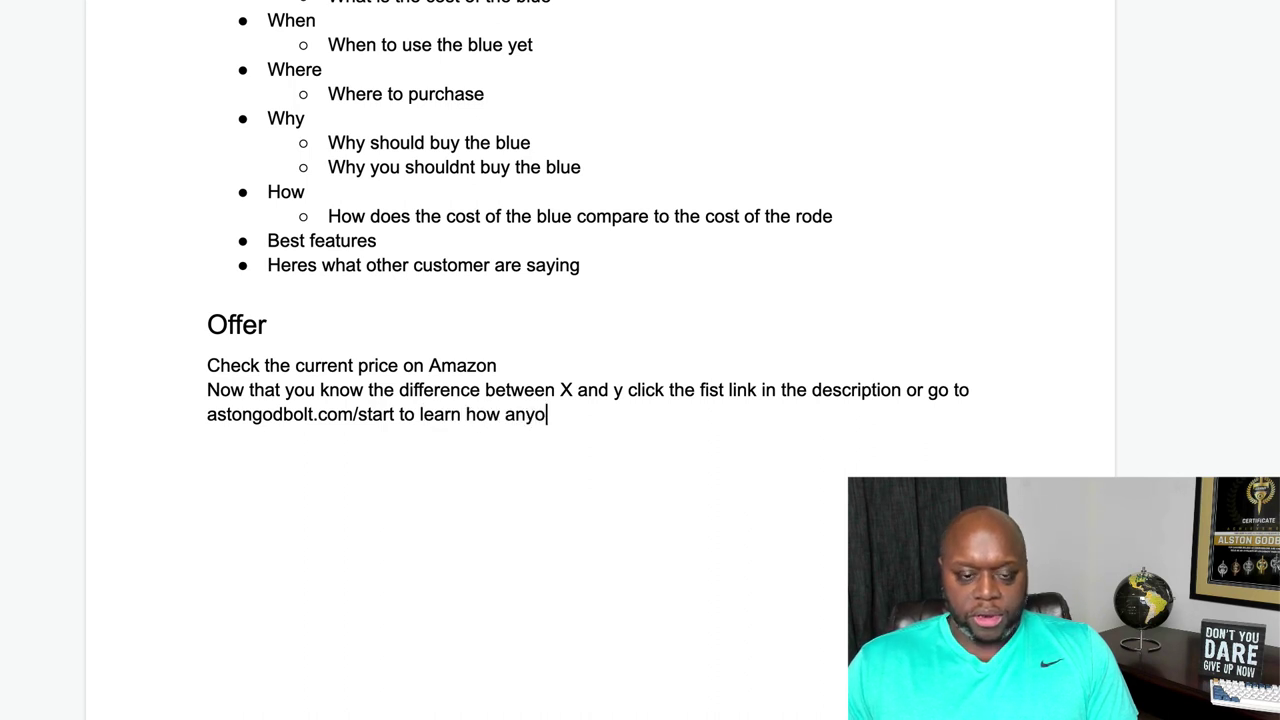
{"action": "type", "text": "ne can m"}
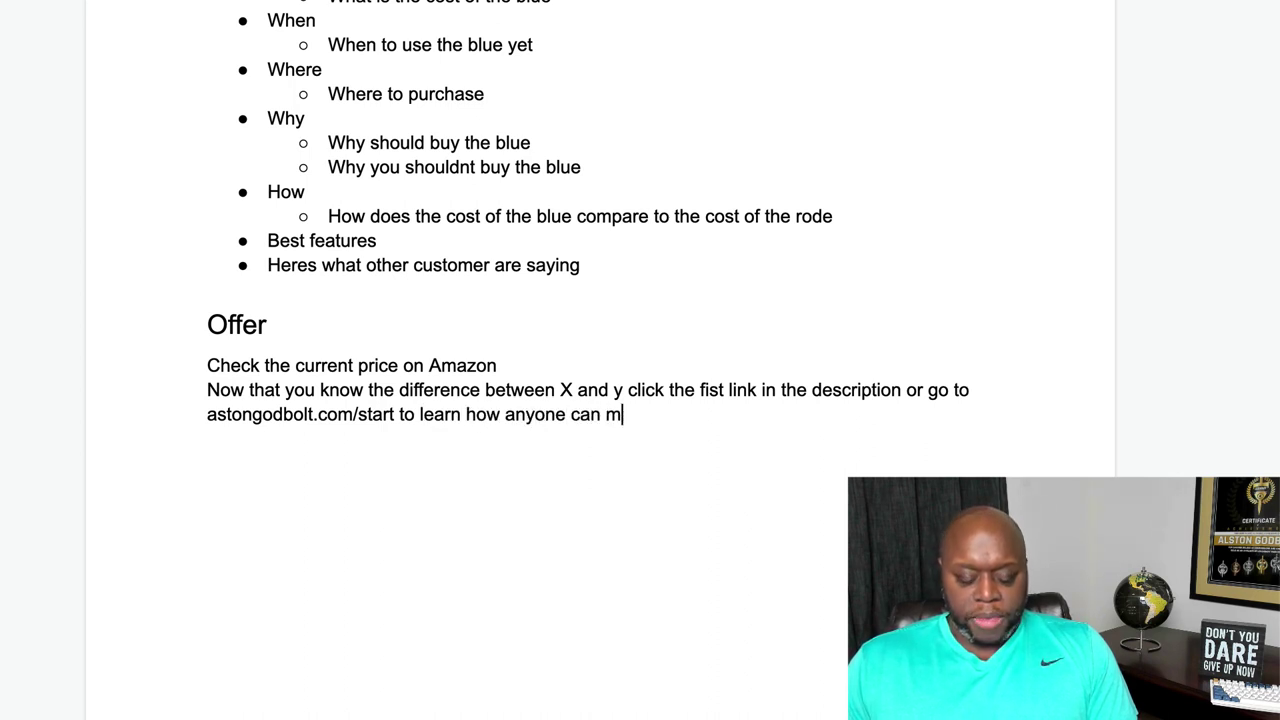
{"action": "type", "text": "ake money online w"}
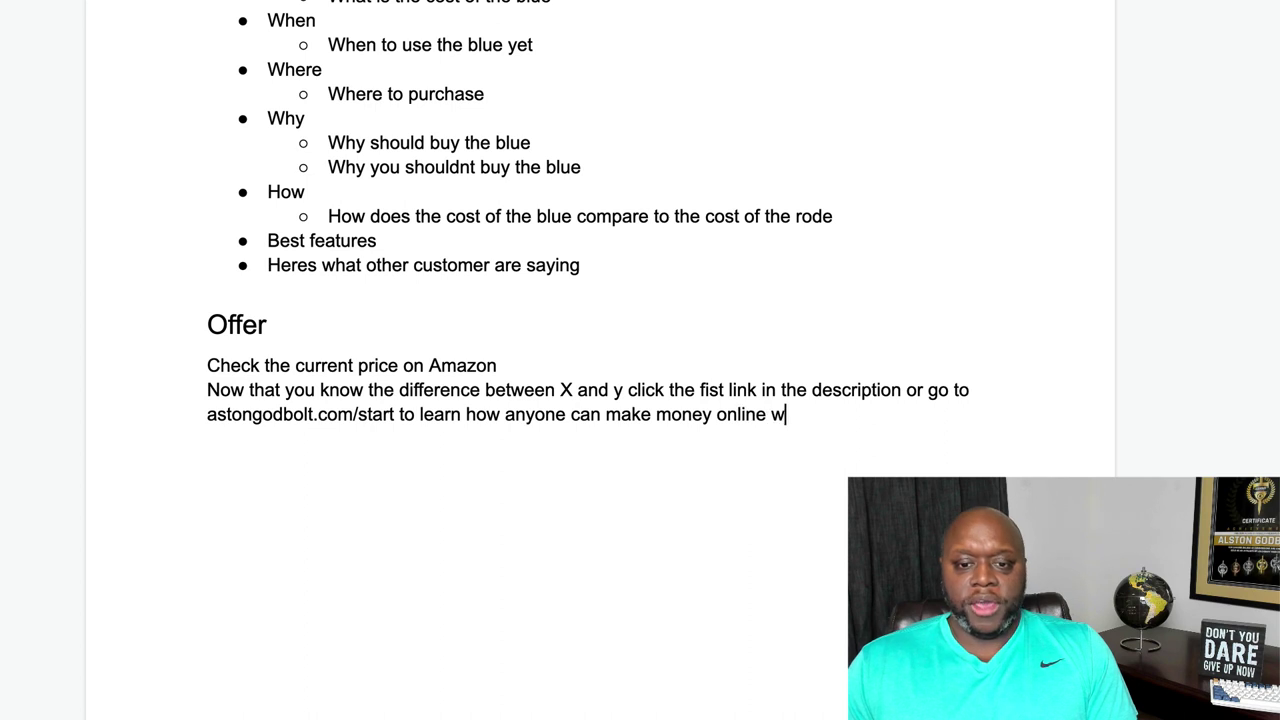
{"action": "type", "text": "ith affiliate mar"}
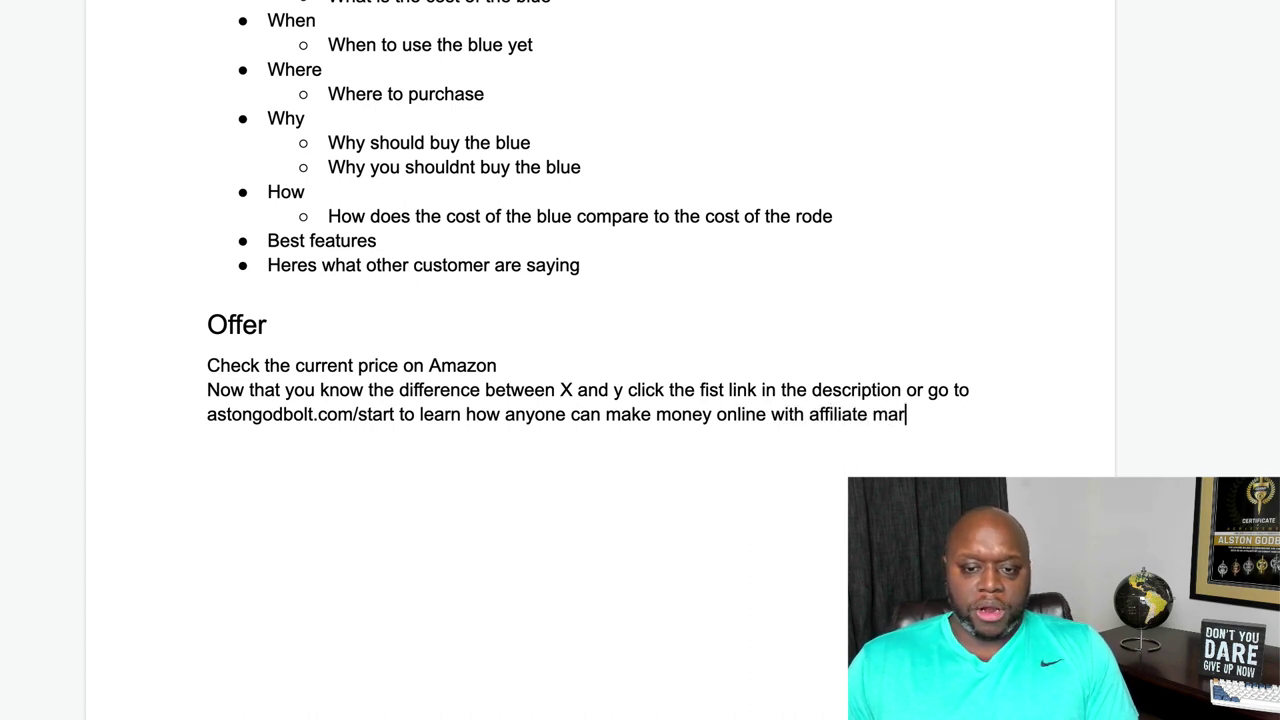
{"action": "type", "text": "keting without "}
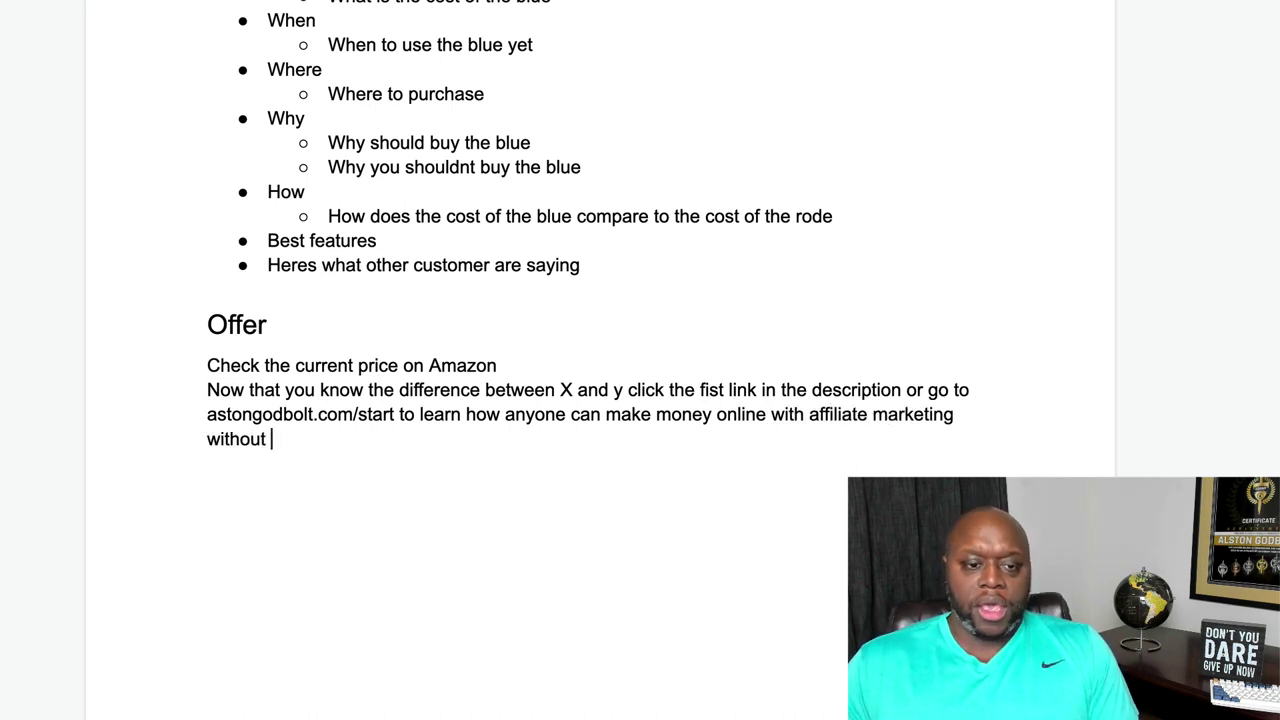
Step: Finish the offer sentence with "a huge follow on social media a large maing list or spending a dime on ads"
{"action": "type", "text": "a huge "}
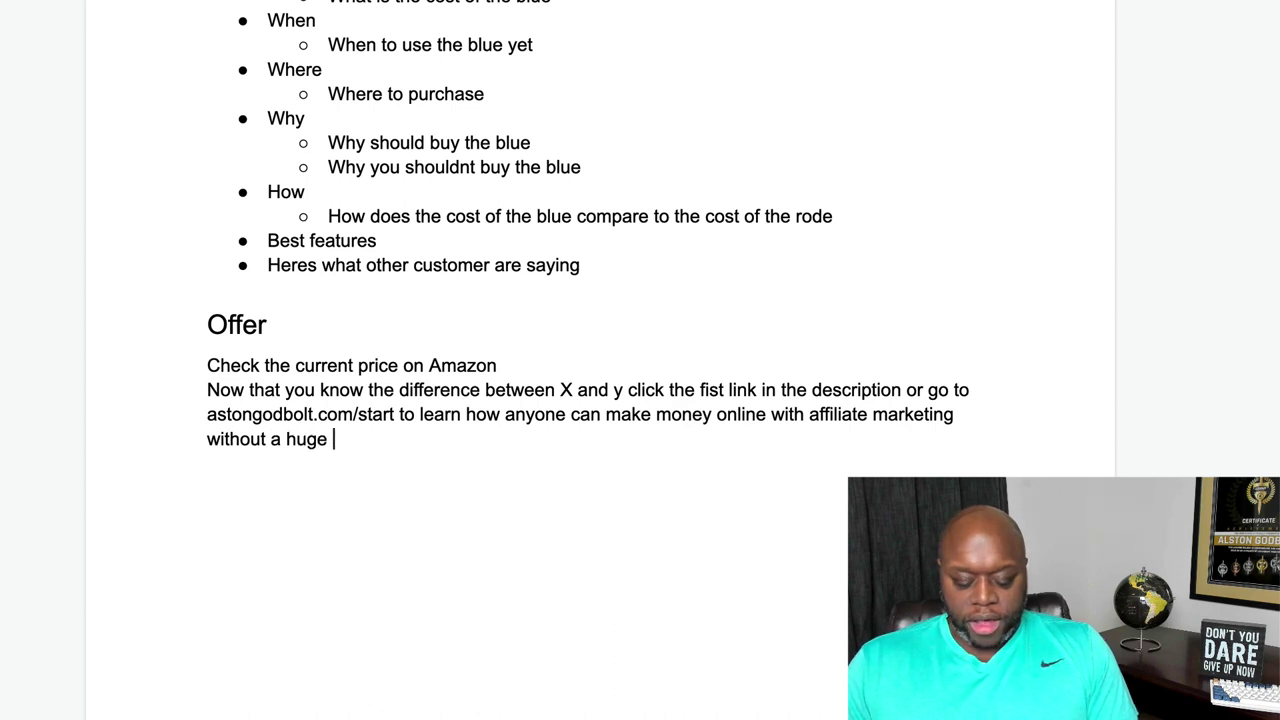
{"action": "type", "text": "follow on"}
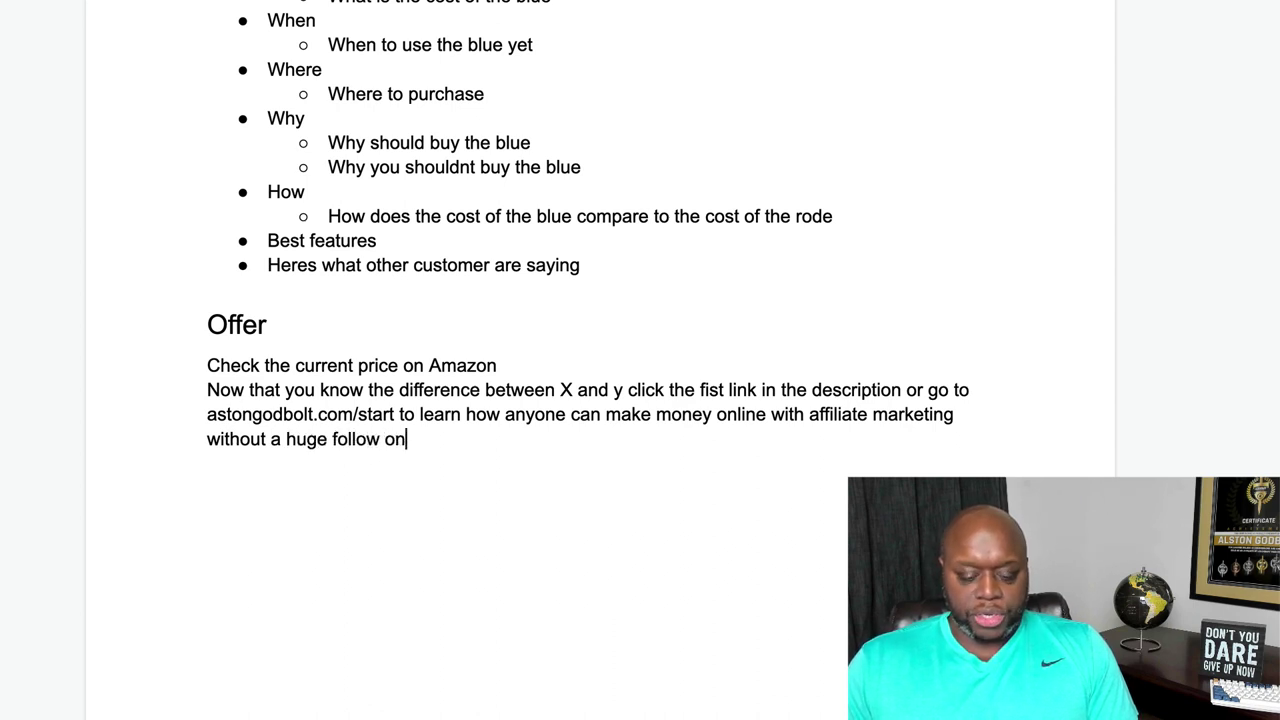
{"action": "type", "text": " soical medi"}
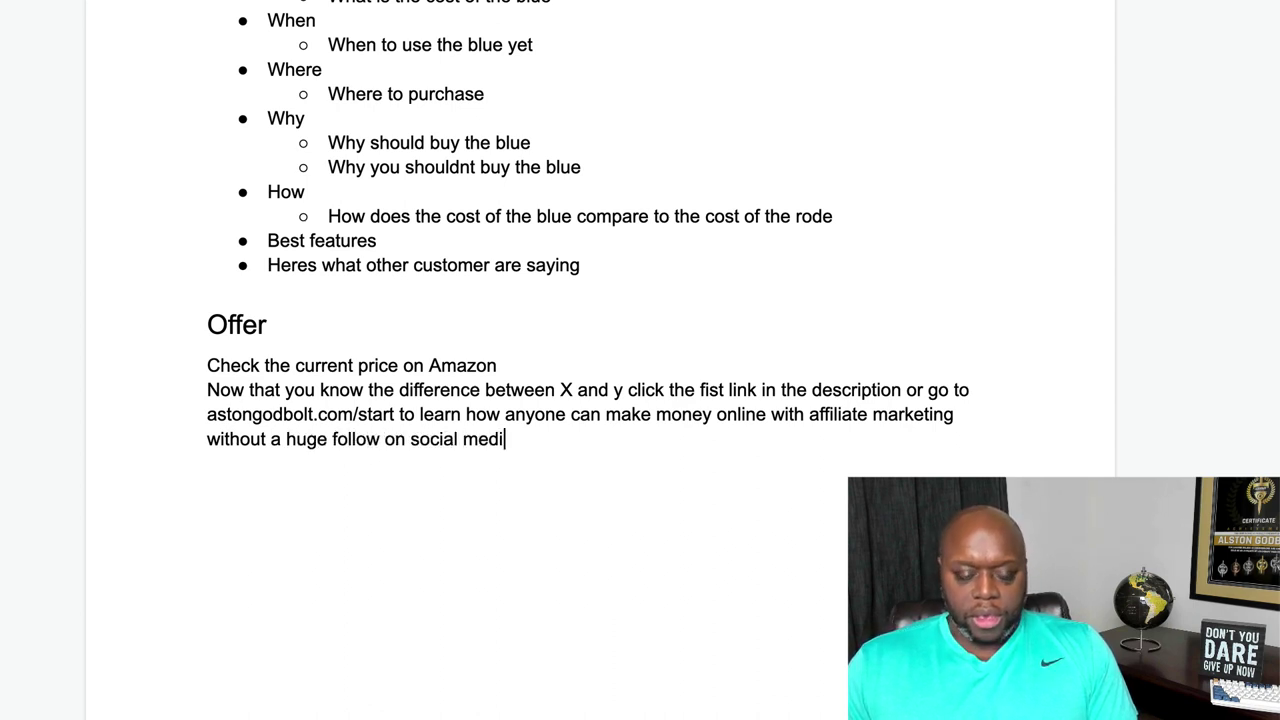
{"action": "type", "text": "a a"}
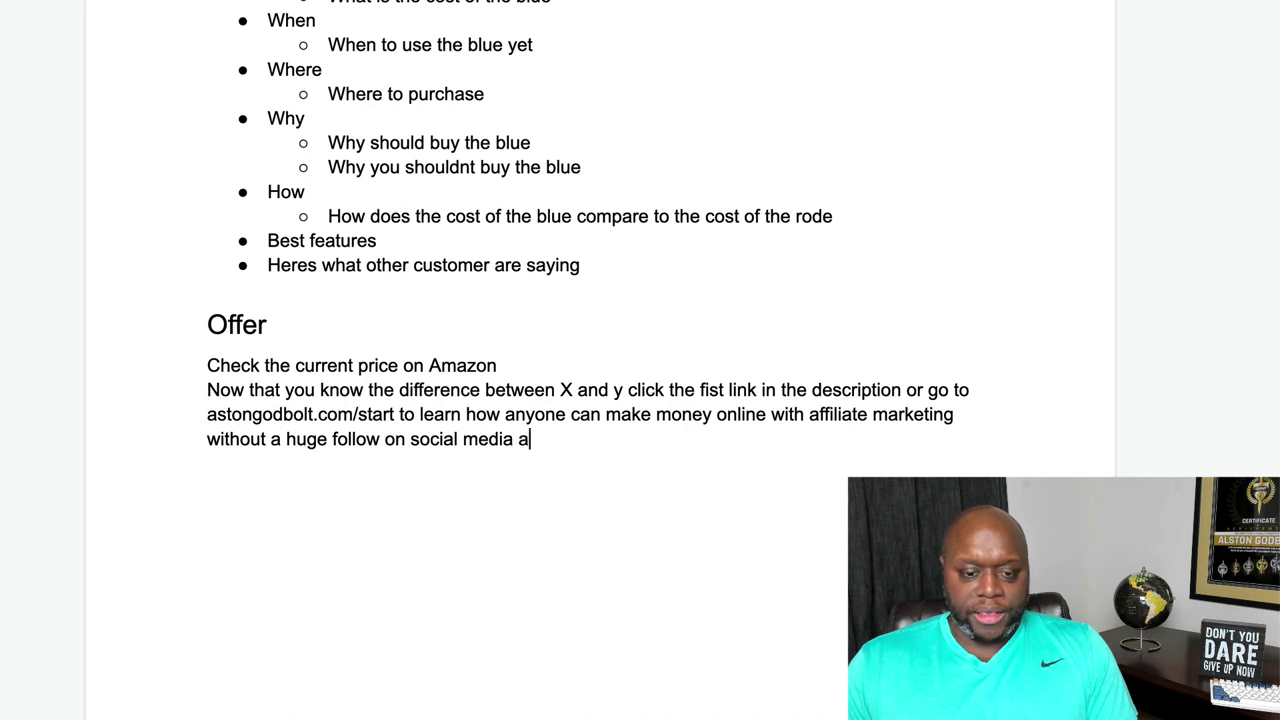
{"action": "type", "text": " large maing list "}
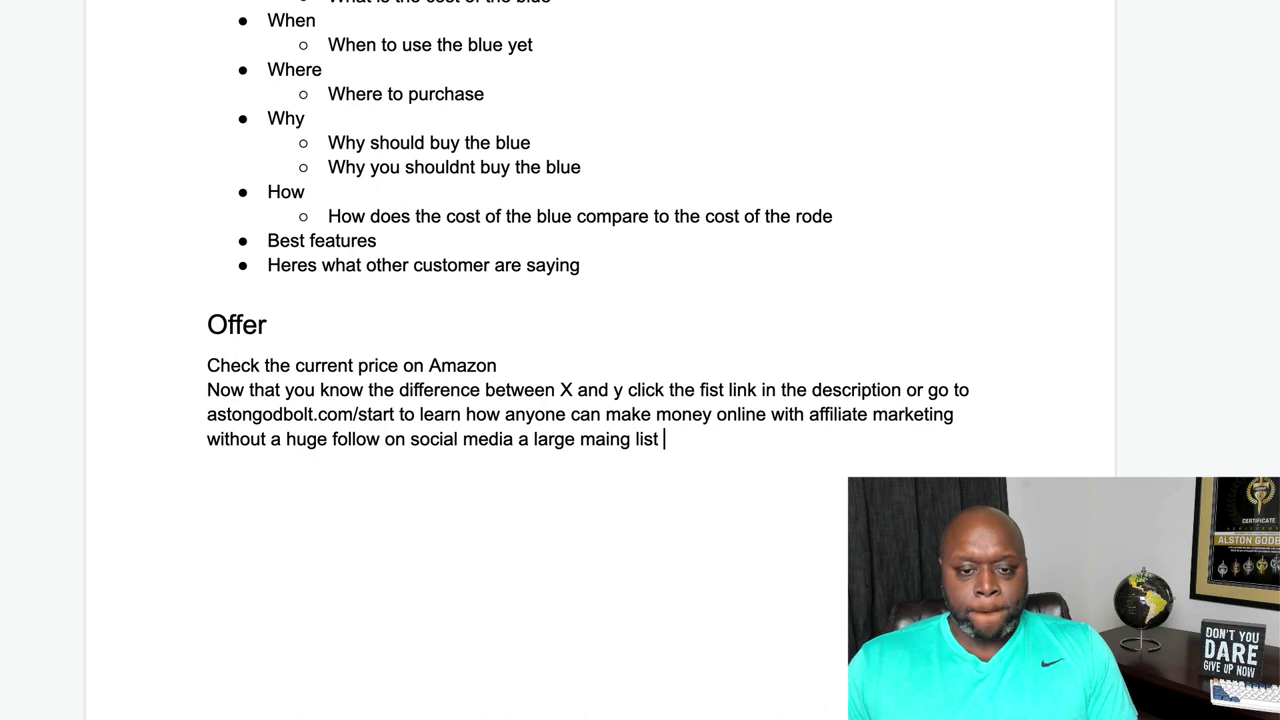
{"action": "type", "text": "or spending a t"}
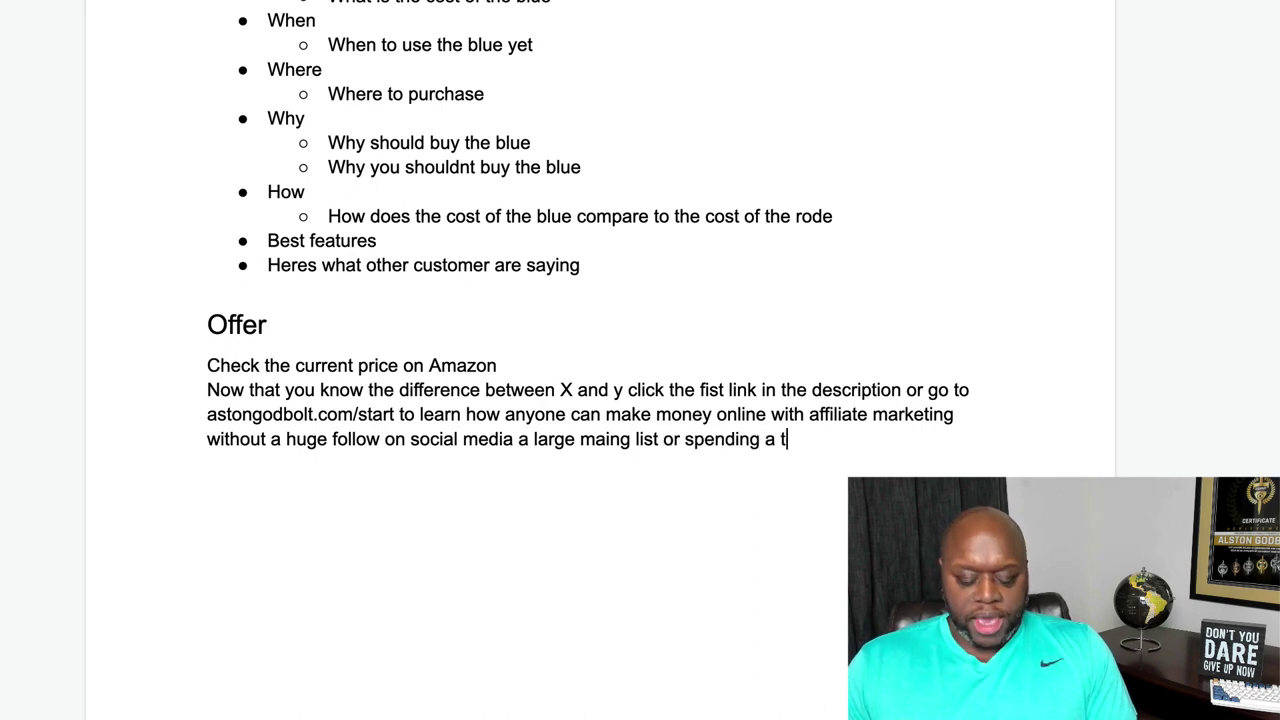
{"action": "key", "text": "BackSpace"}
{"action": "type", "text": "d"}
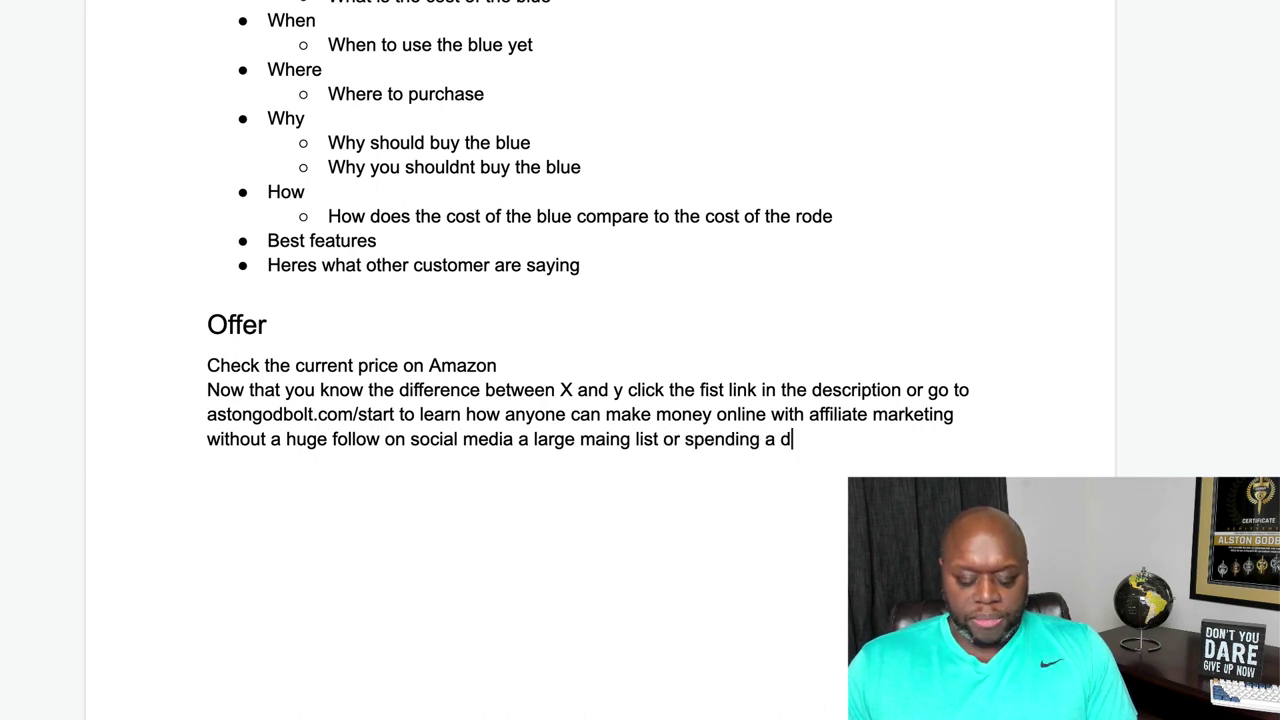
{"action": "type", "text": "ime on ads"}
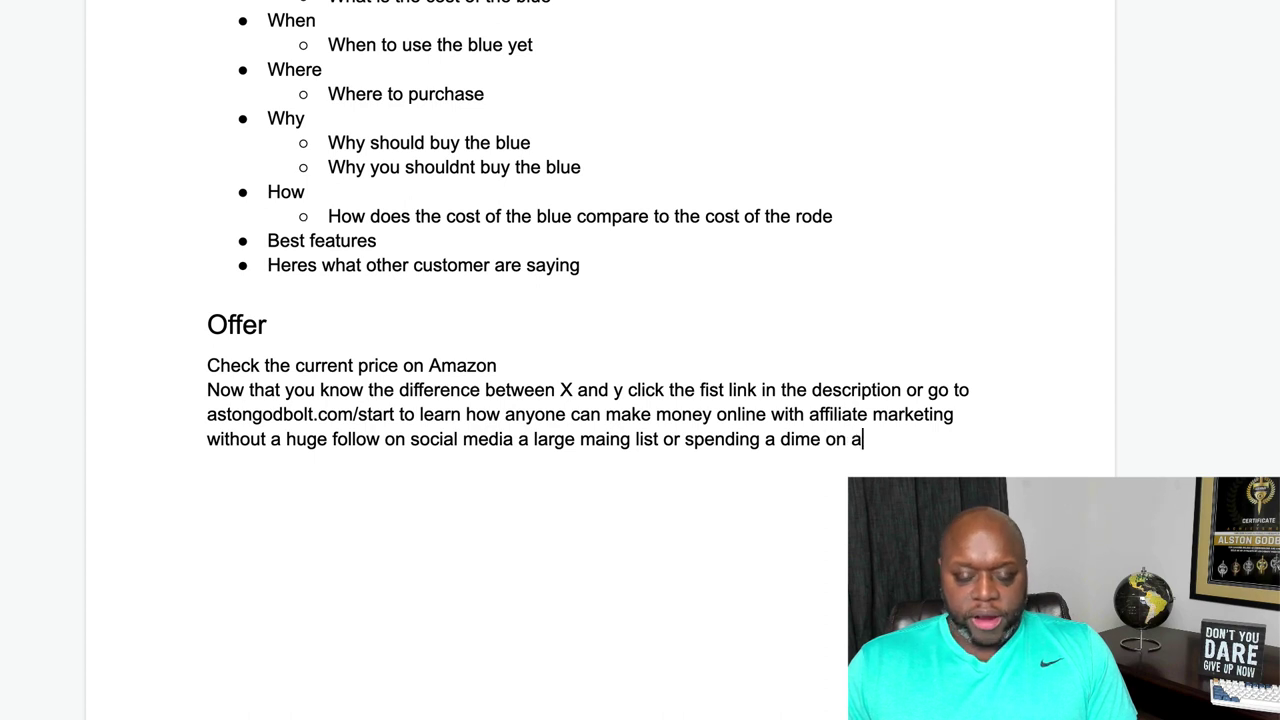
Step: Leave a blank line below the offer sentence and add the line "How to do X in Y without Z"
{"action": "key", "text": "Return"}
{"action": "key", "text": "Return"}
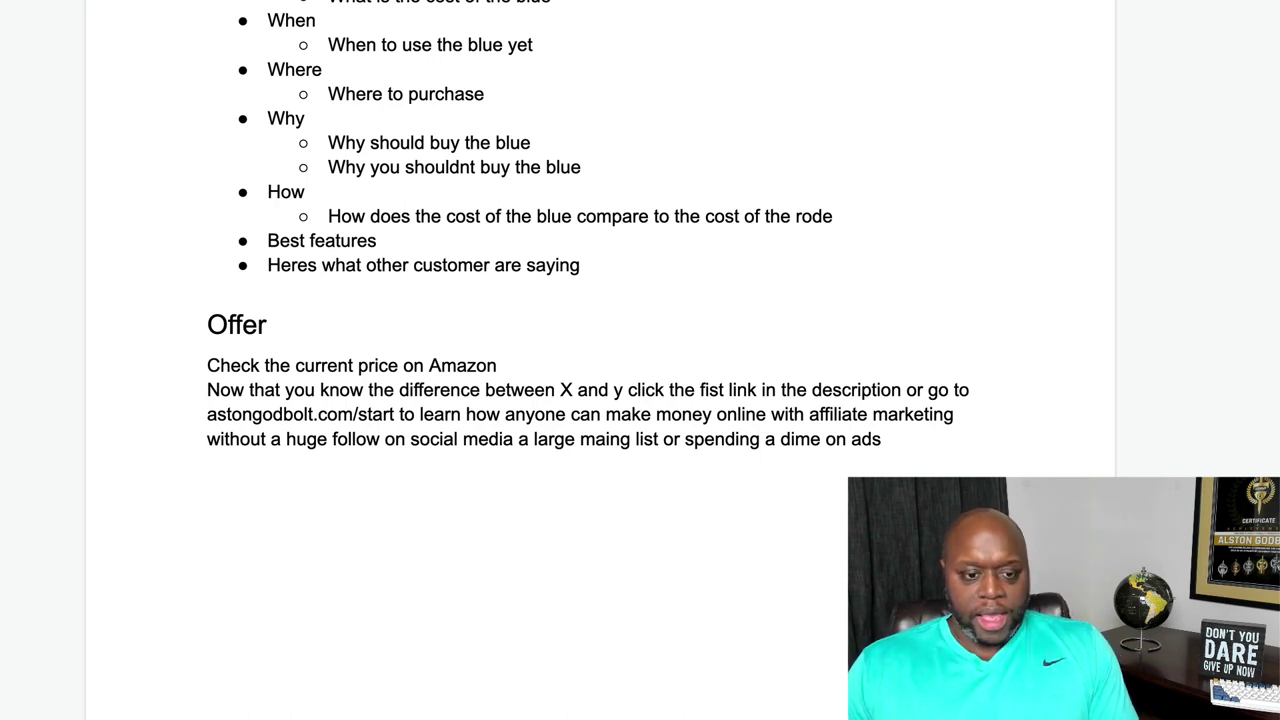
{"action": "type", "text": "How to do "}
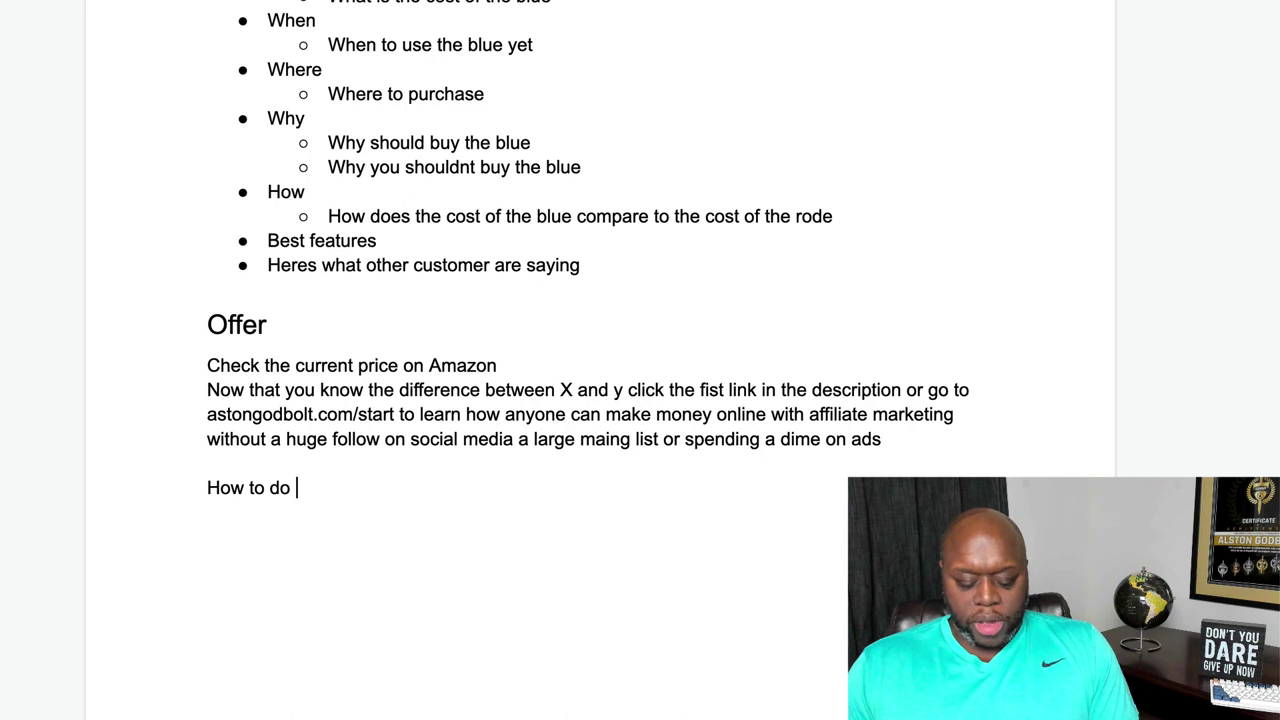
{"action": "type", "text": "X in Y "}
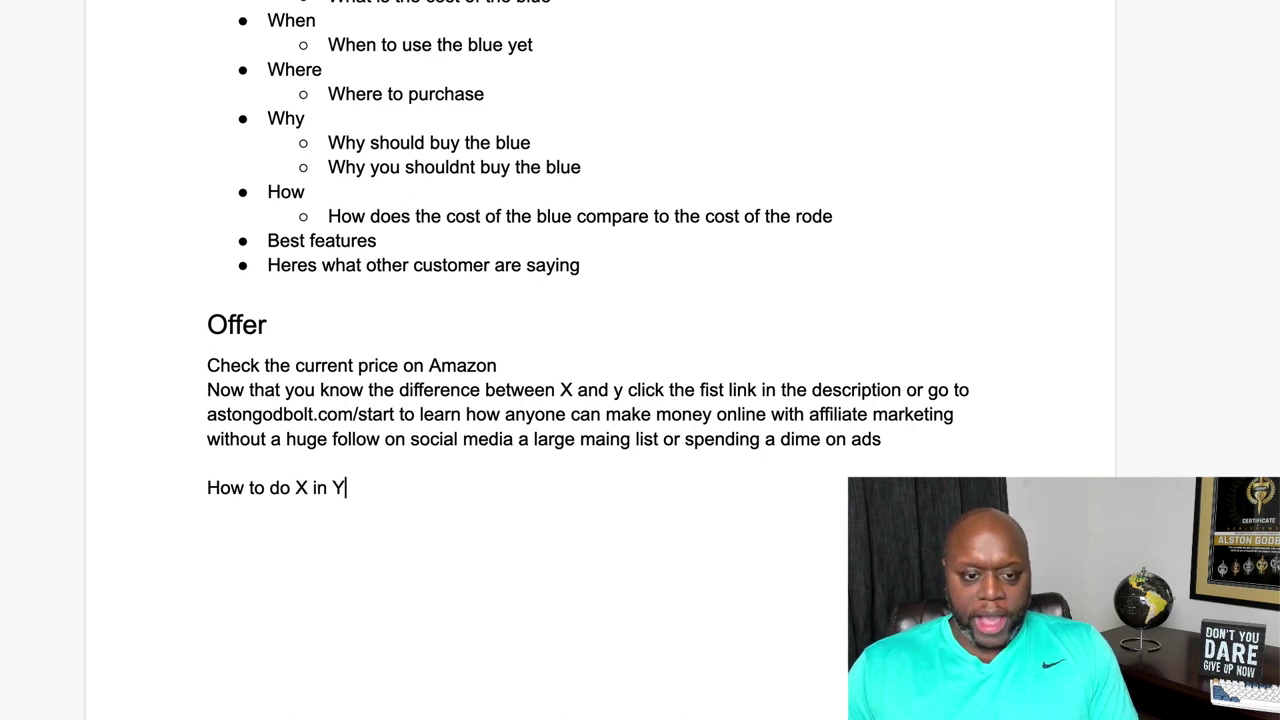
{"action": "type", "text": "without "}
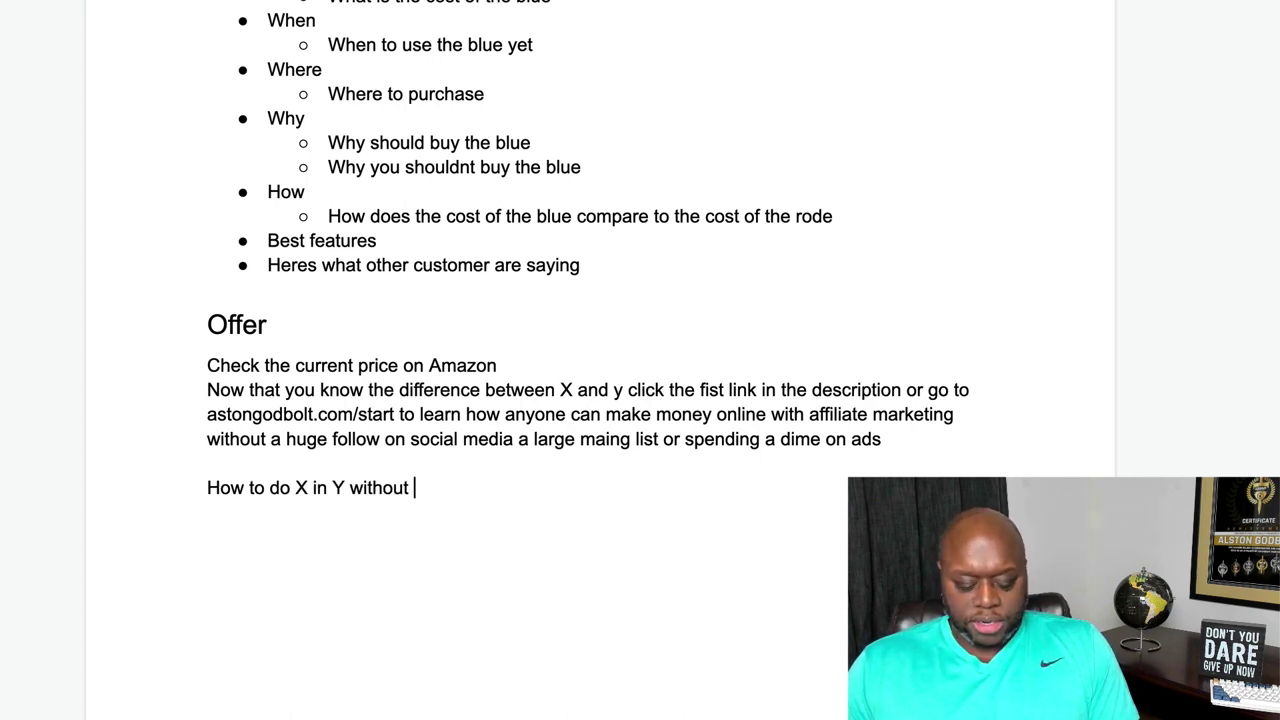
{"action": "type", "text": "Z"}
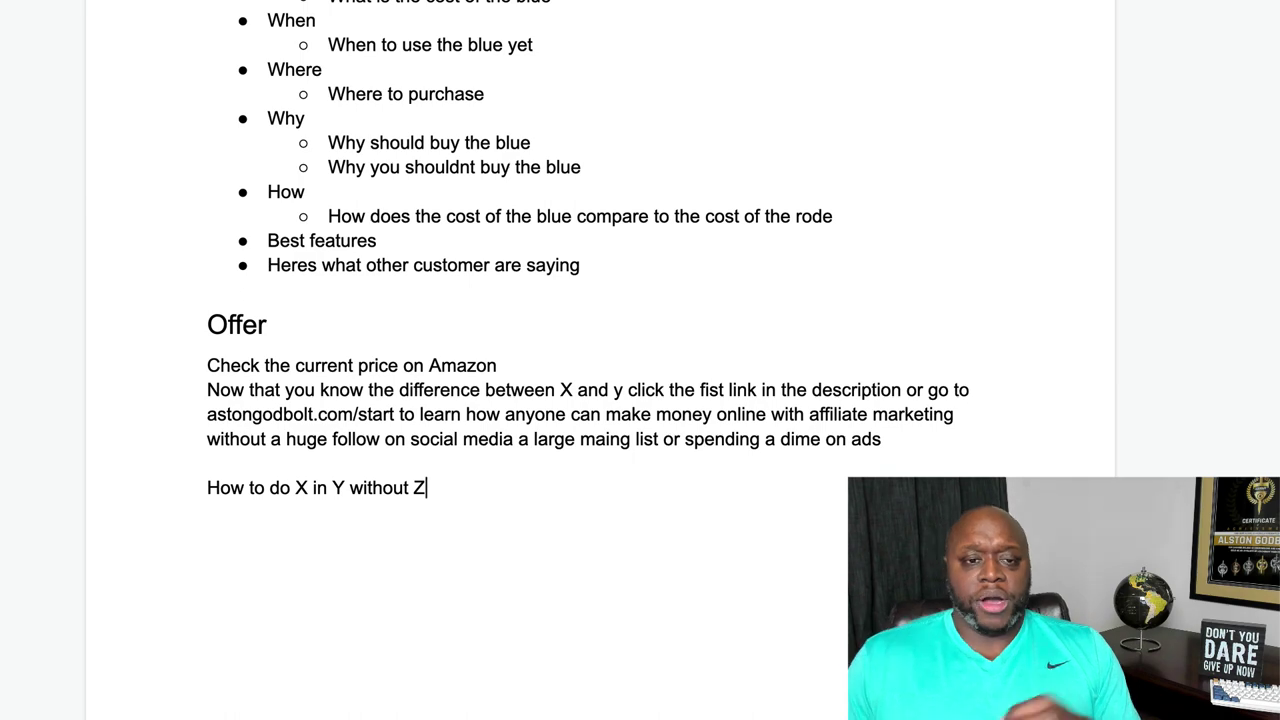
{"action": "scroll", "coordinate": [880, 395], "scroll_direction": "up", "scroll_amount": 3}
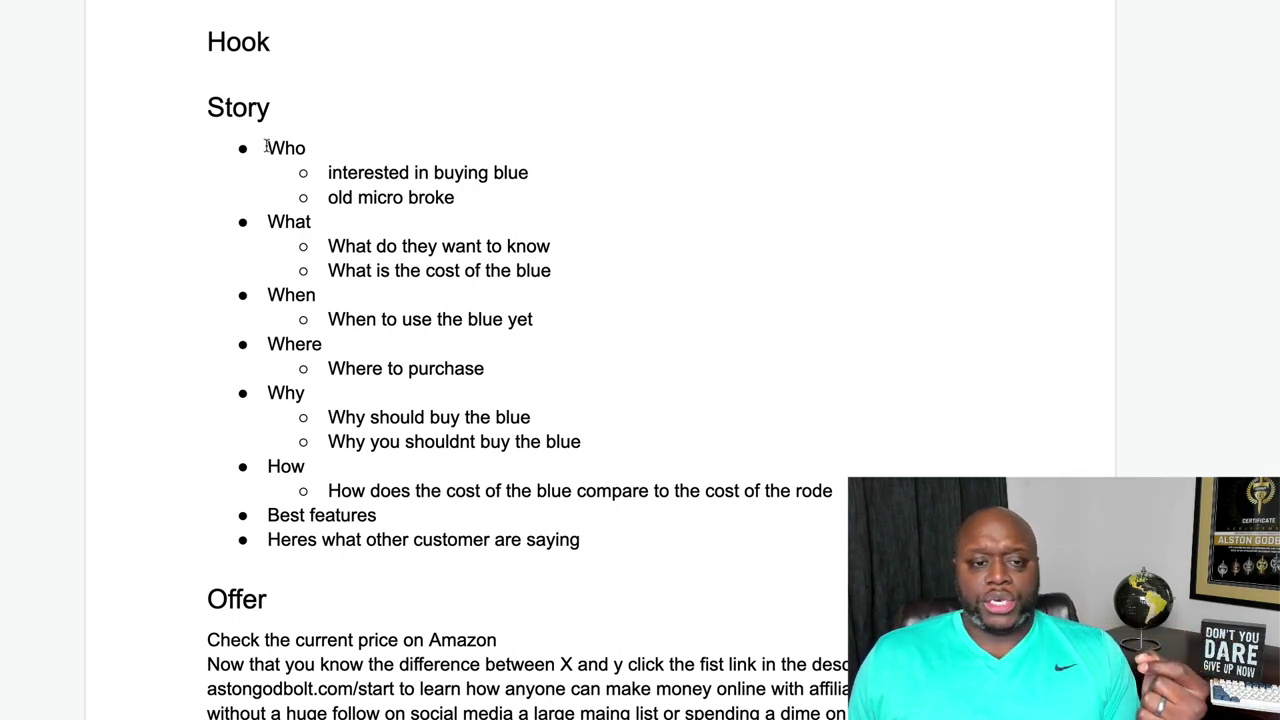
{"action": "left_click_drag", "start_coordinate": [266, 148], "coordinate": [627, 539]}
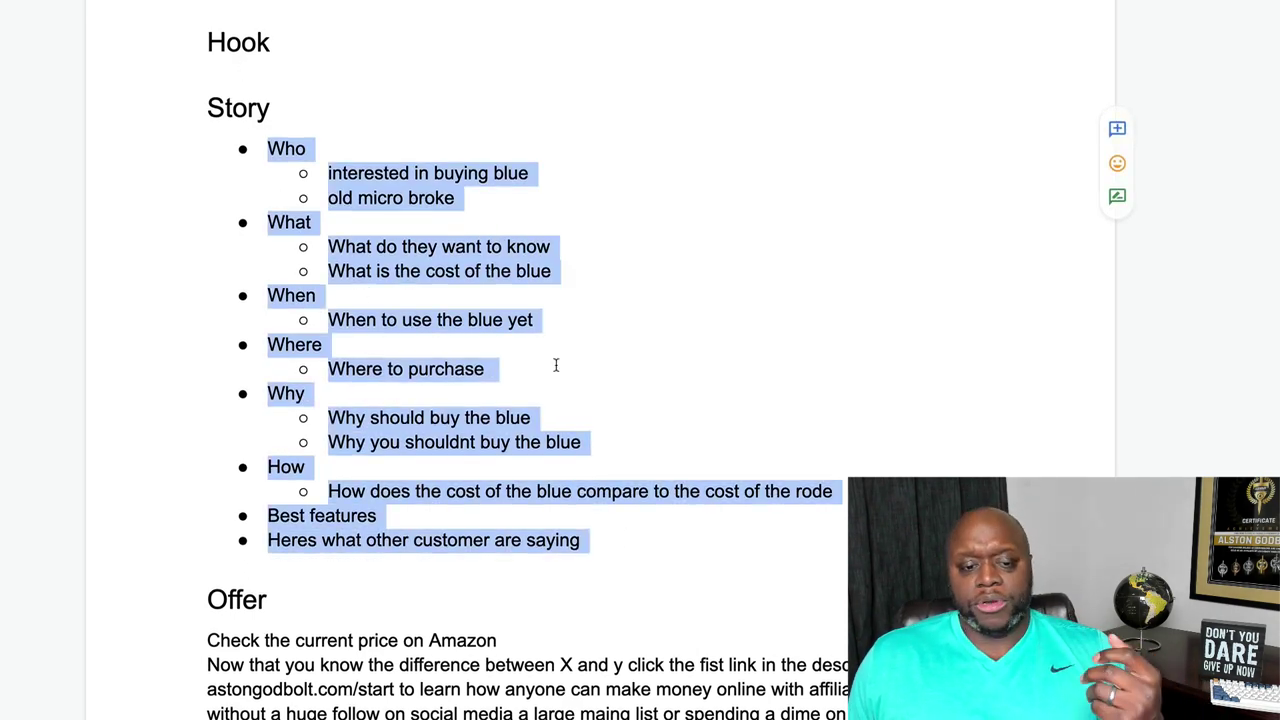
{"action": "scroll", "coordinate": [607, 468], "scroll_direction": "up", "scroll_amount": 3}
{"action": "scroll", "coordinate": [607, 468], "scroll_direction": "down", "scroll_amount": 8}
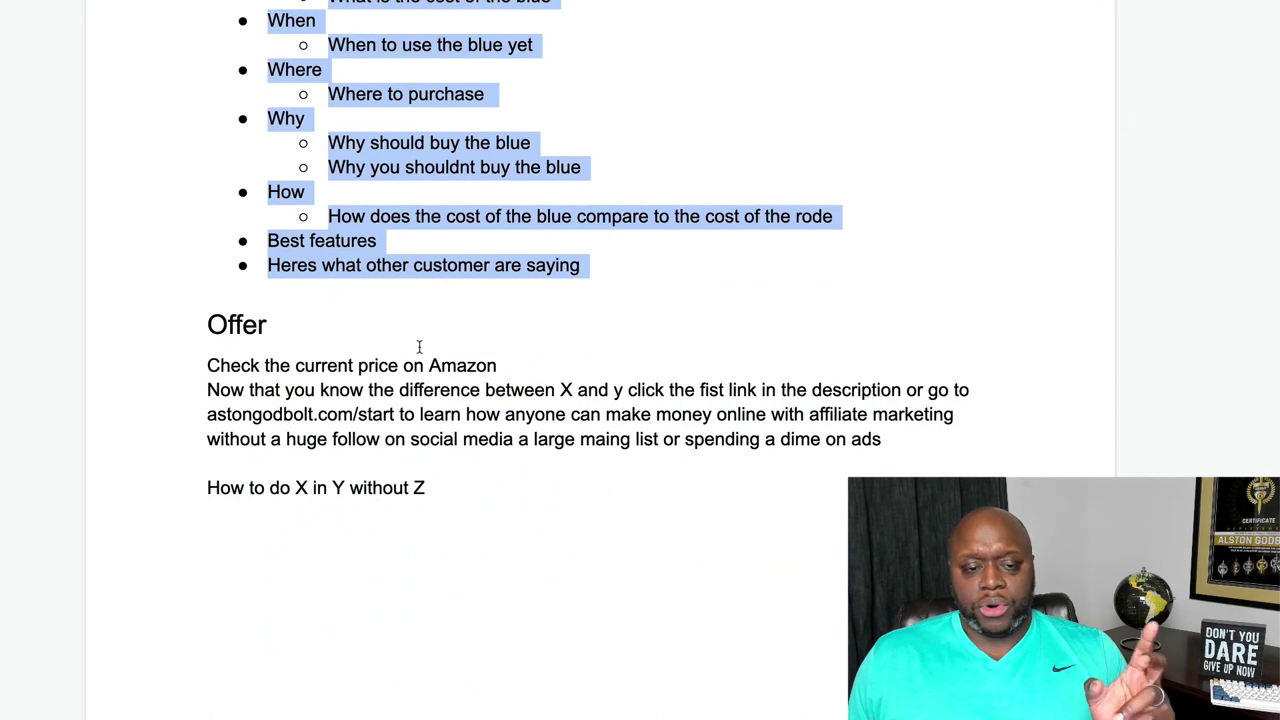
Step: Add the line "Join my Free facebook for moretips tricks and tactics" directly below the "How to do X in Y without Z" line
{"action": "left_click", "coordinate": [540, 486]}
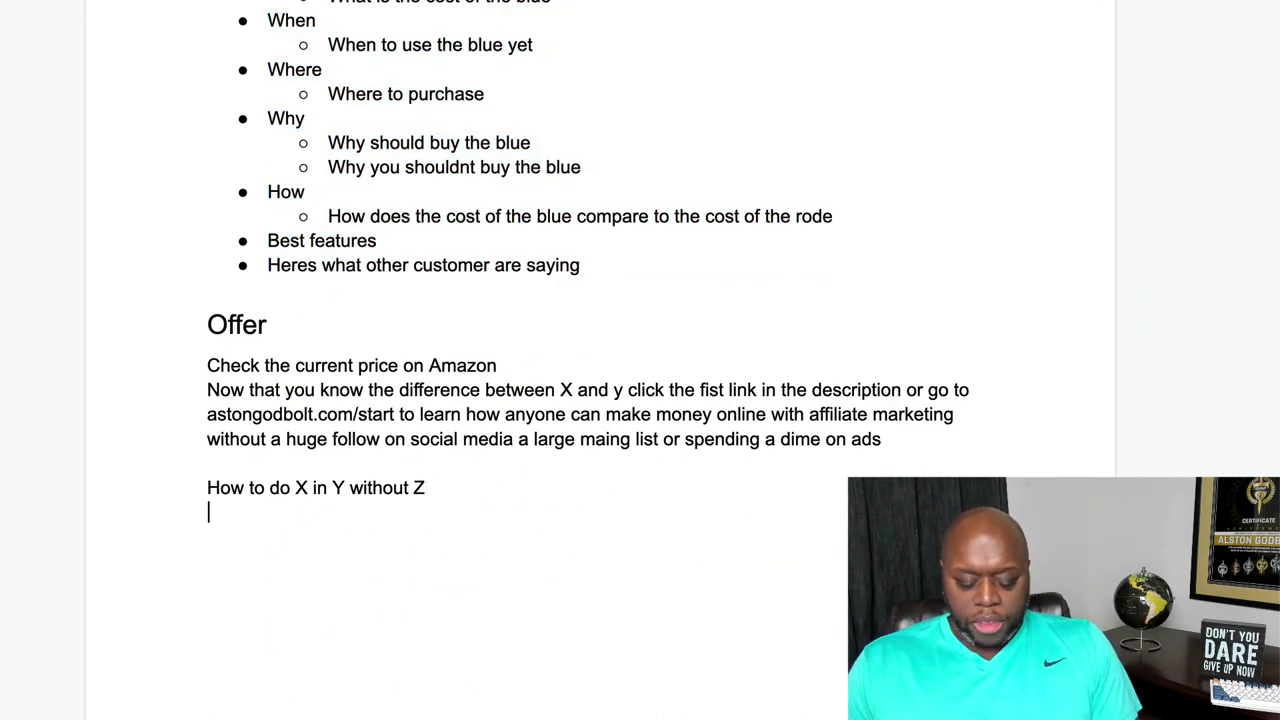
{"action": "key", "text": "Return"}
{"action": "type", "text": "Join my"}
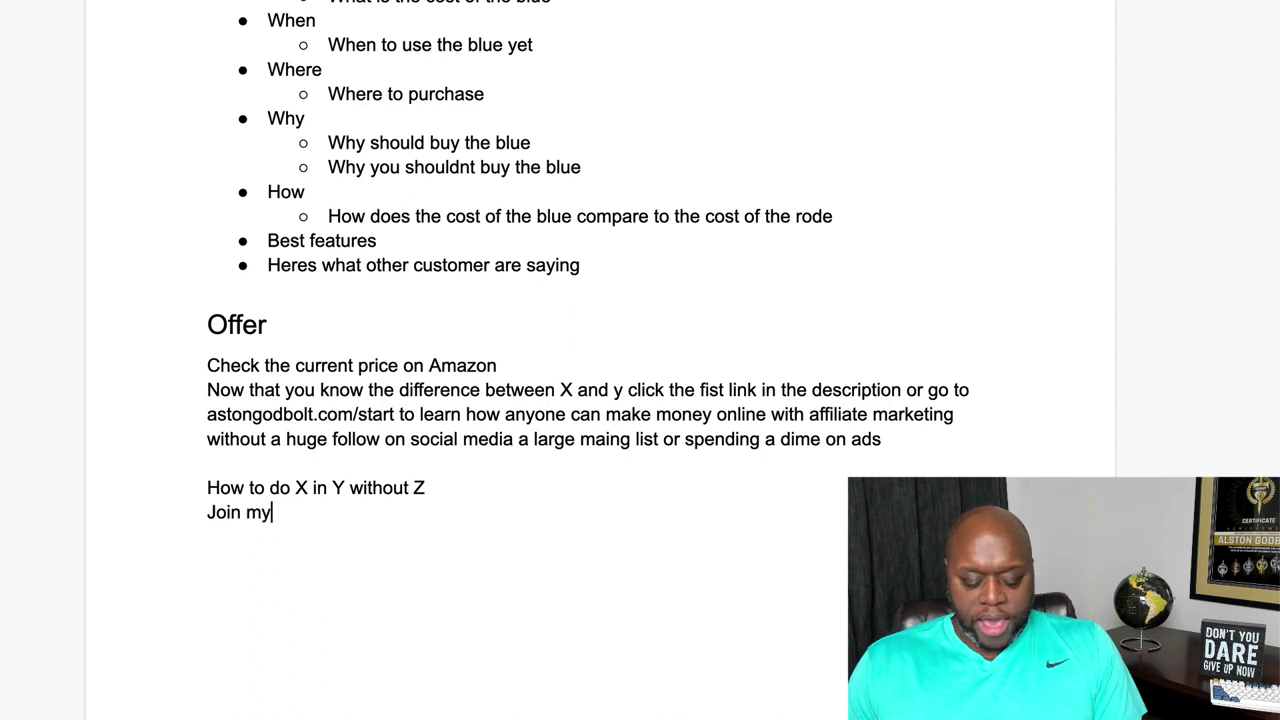
{"action": "type", "text": " Free fa"}
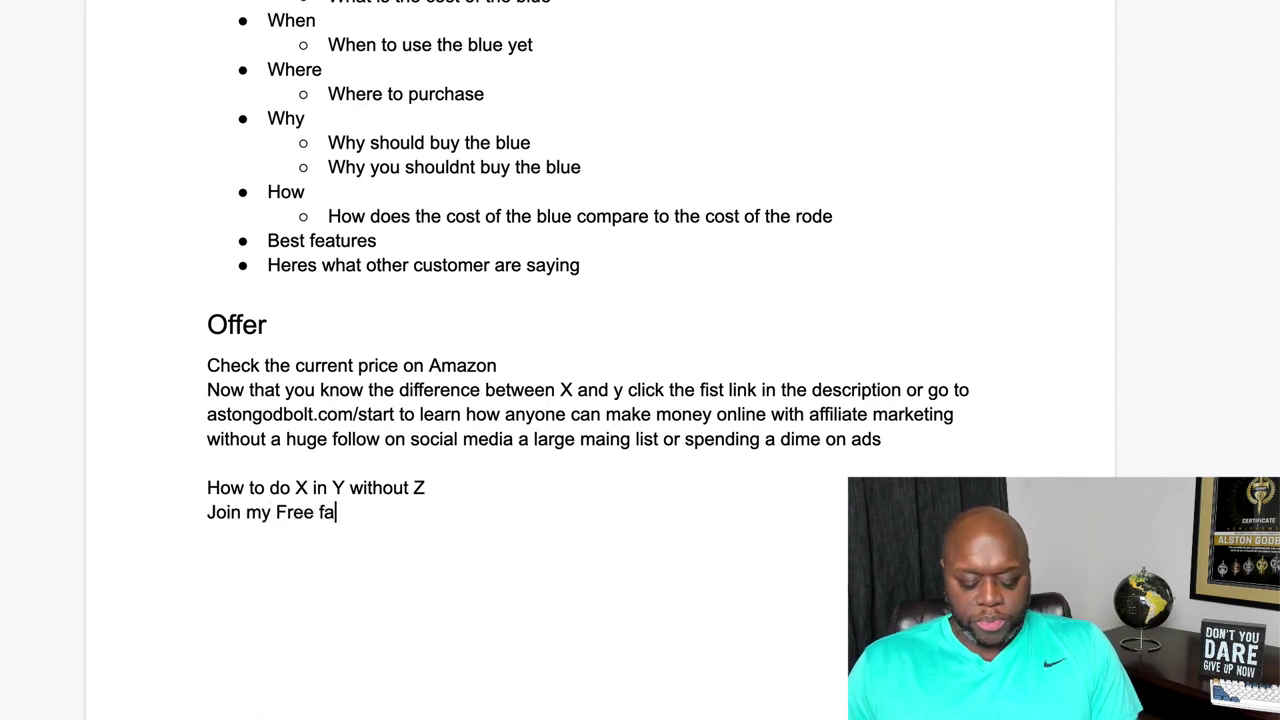
{"action": "type", "text": "cebook for m"}
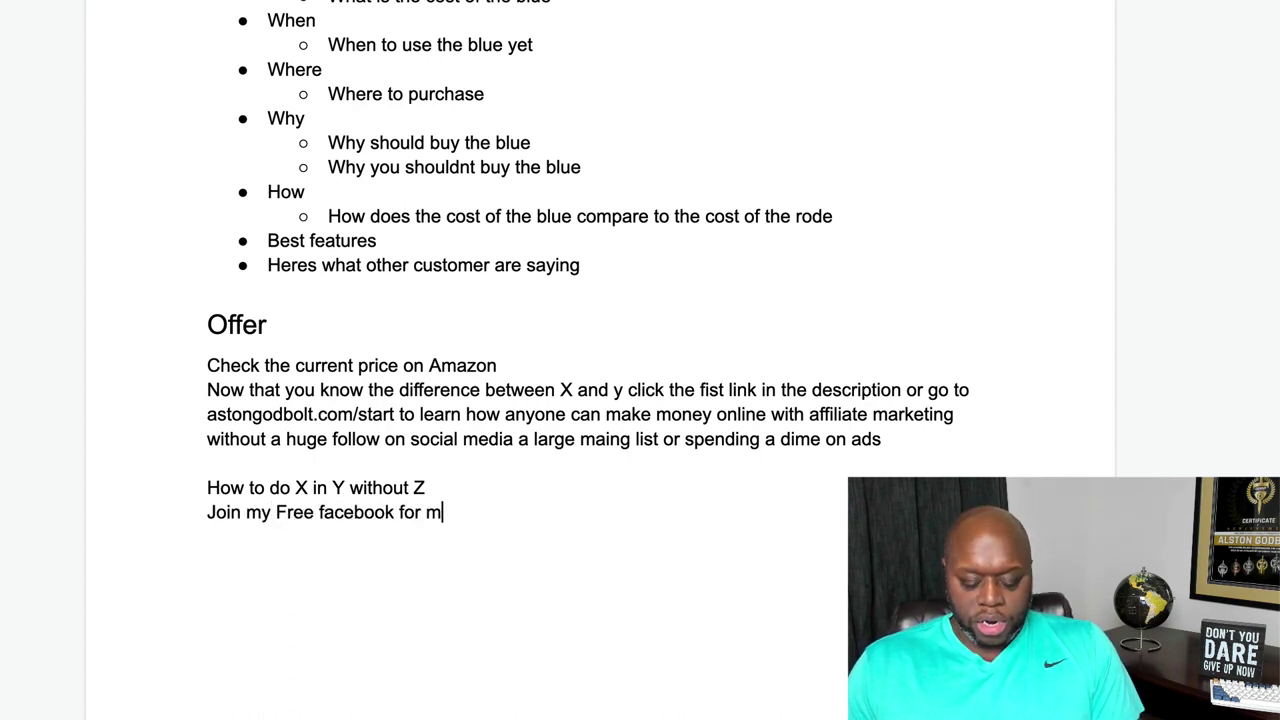
{"action": "type", "text": "oretips t"}
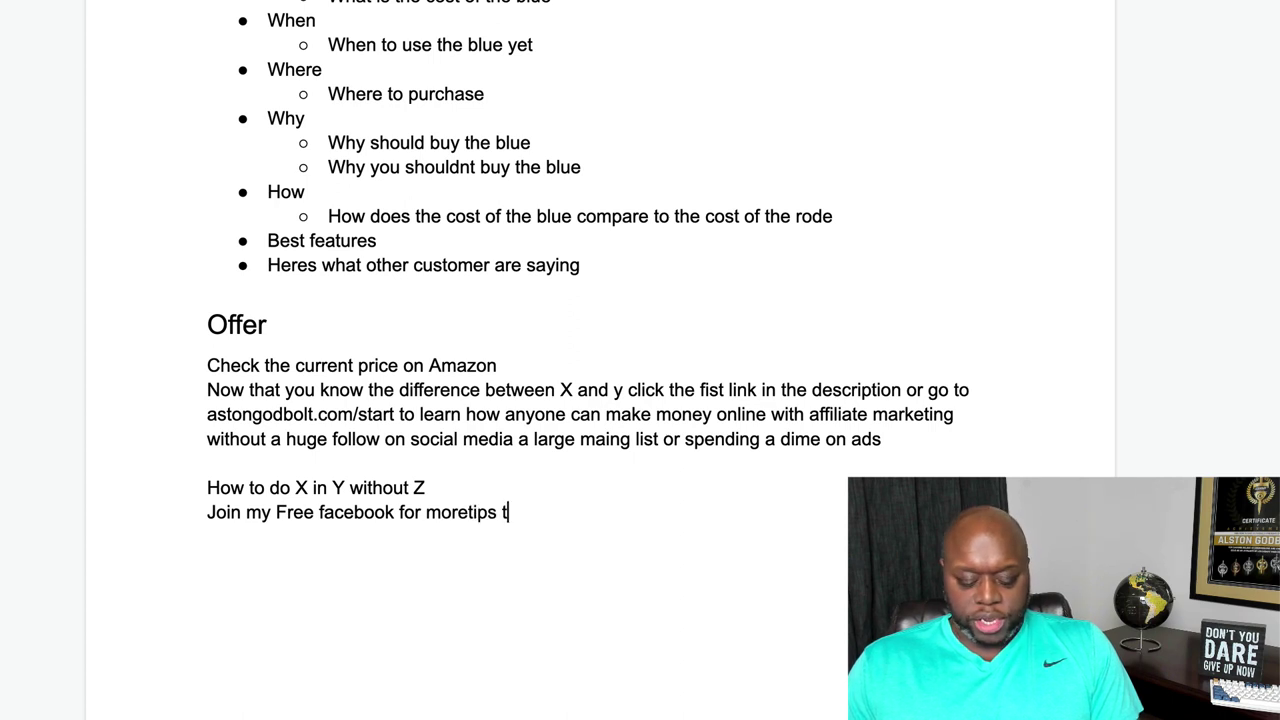
{"action": "type", "text": "ricks and ta"}
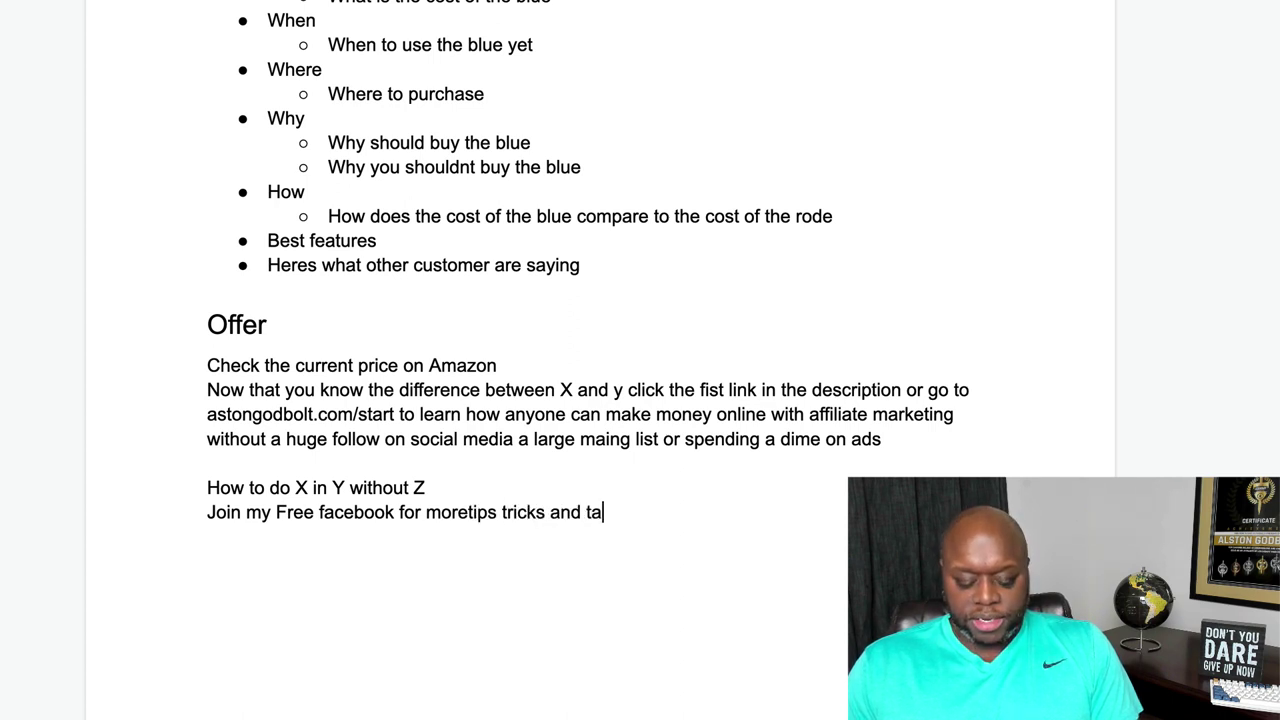
{"action": "type", "text": "ctics"}
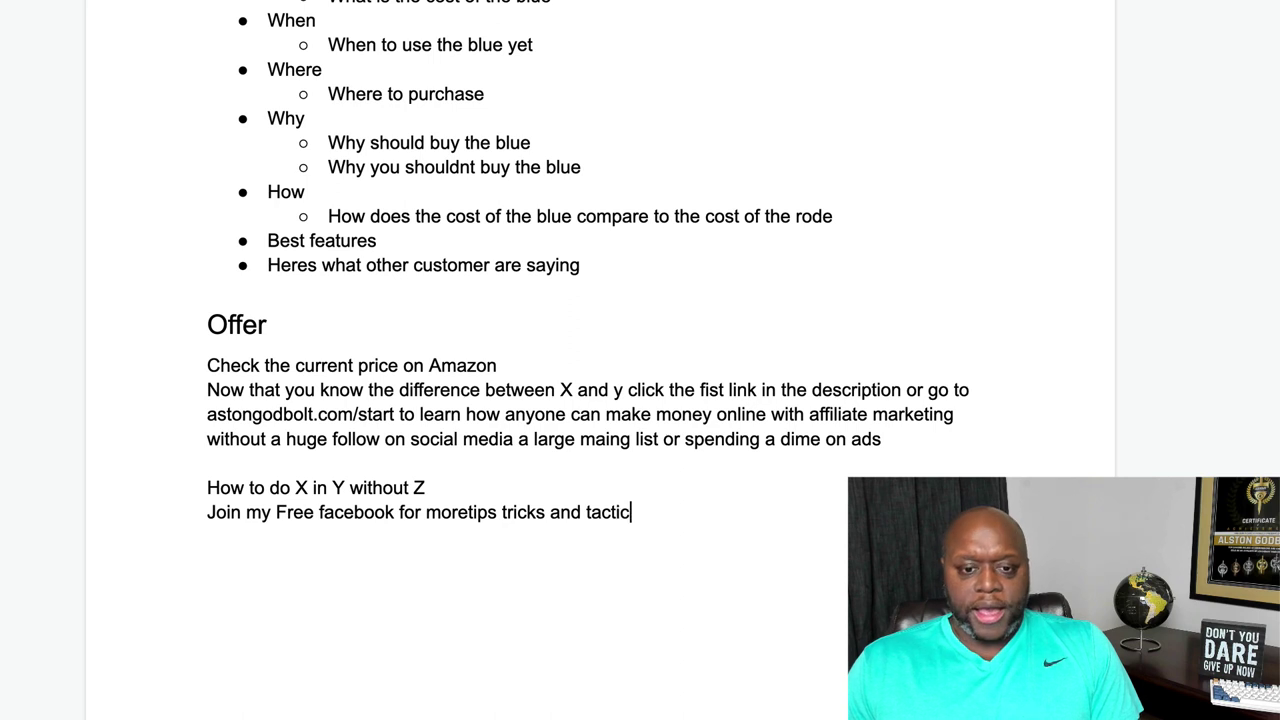
Step: Add a closing line to the Offer section reading "Hey let me know down below what you think"
{"action": "key", "text": "Return"}
{"action": "type", "text": "Heyl"}
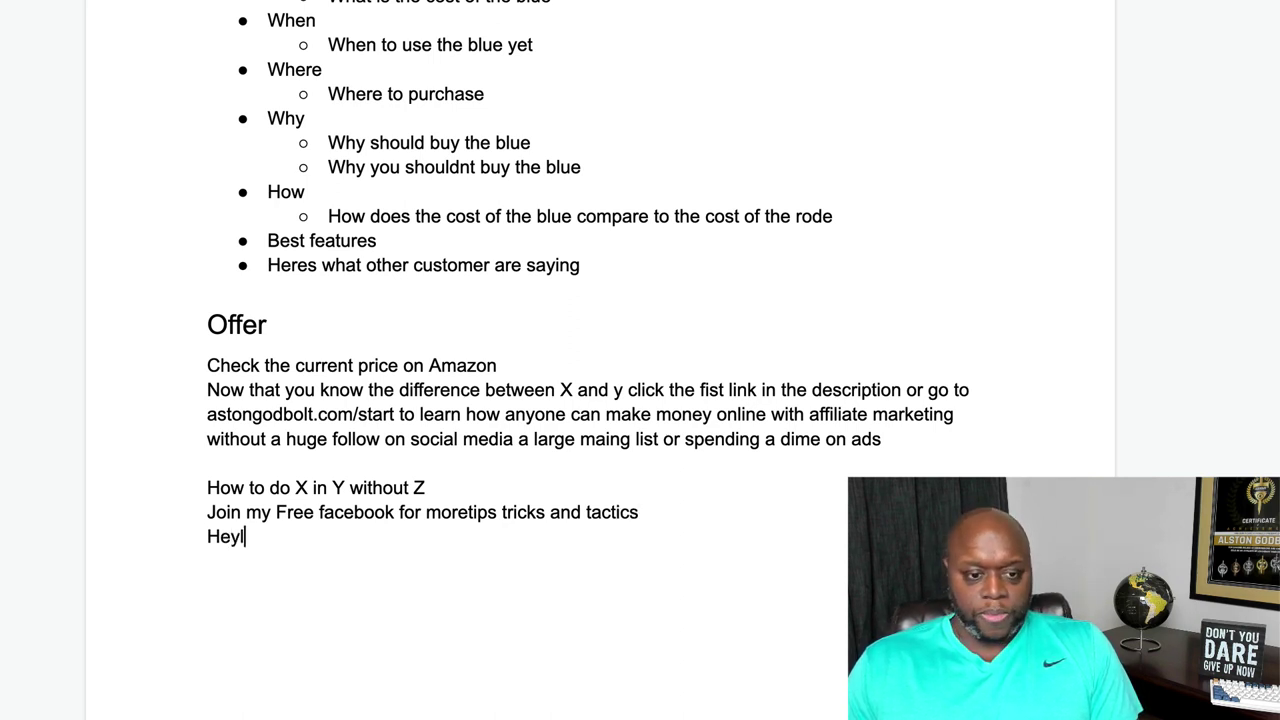
{"action": "type", "text": "l k"}
{"action": "key", "text": "BackSpace"}
{"action": "type", "text": "l"}
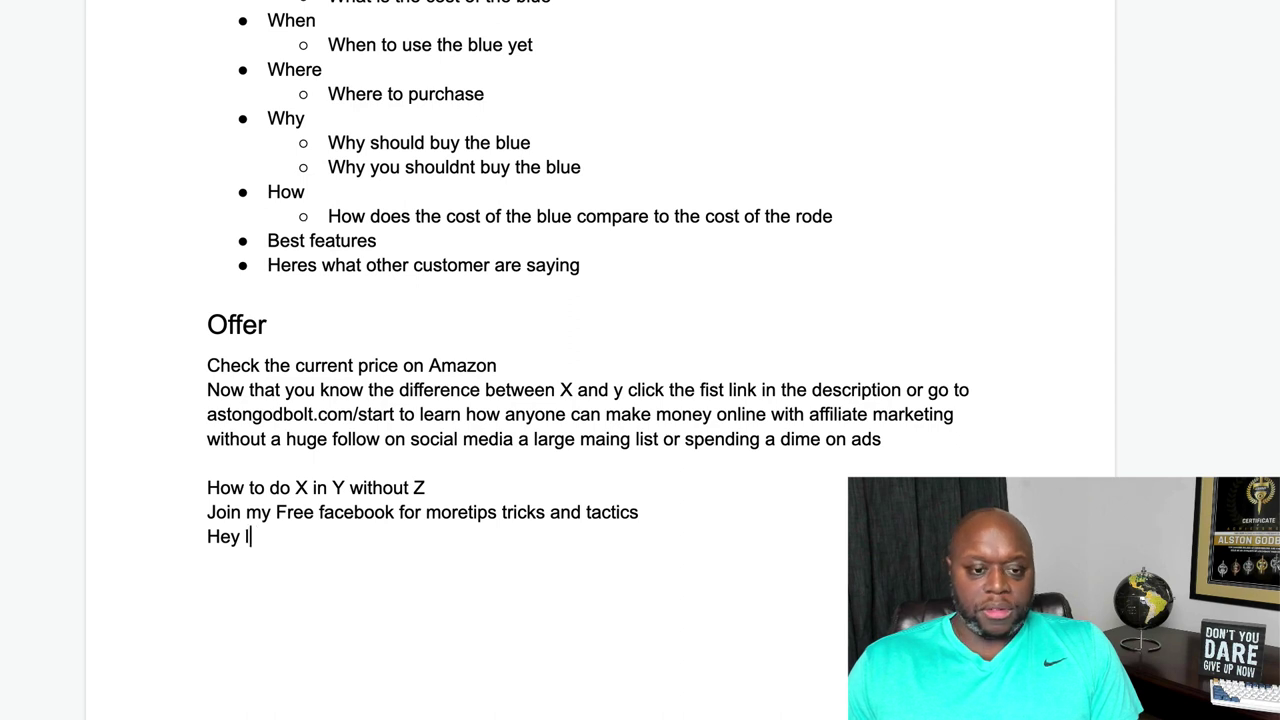
{"action": "type", "text": "et me know down "}
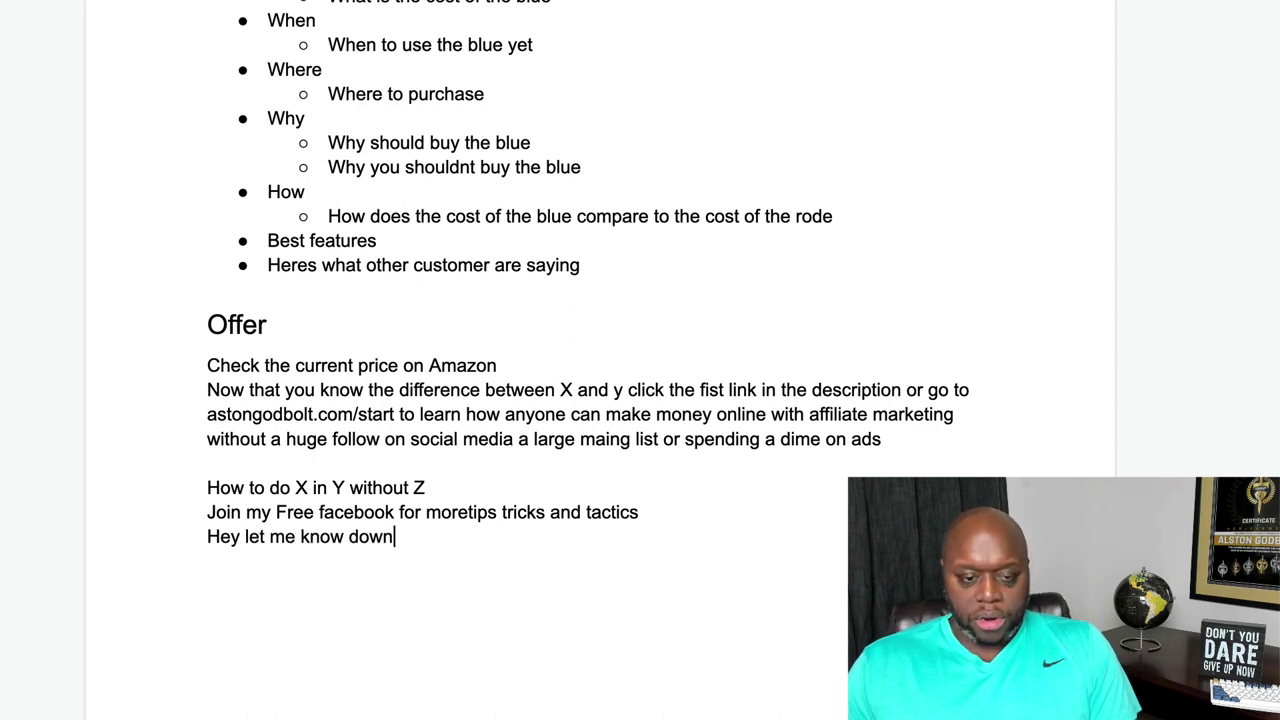
{"action": "type", "text": "below what"}
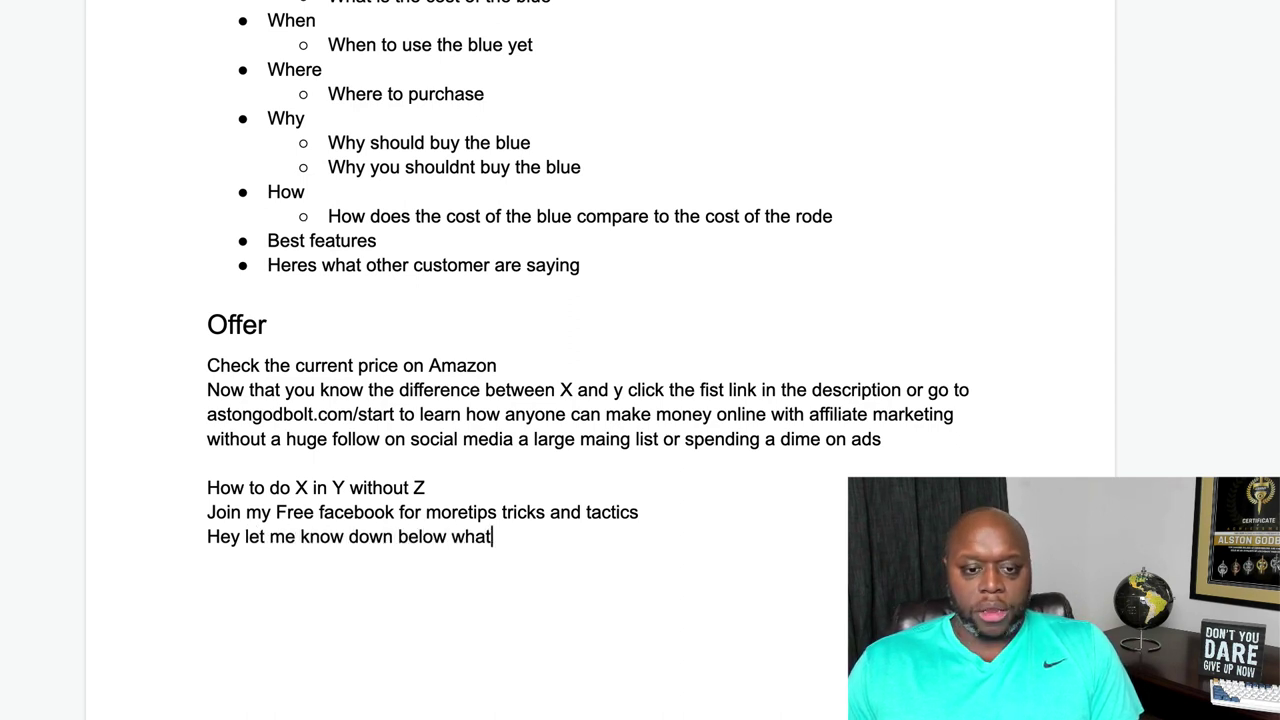
{"action": "type", "text": "you think"}
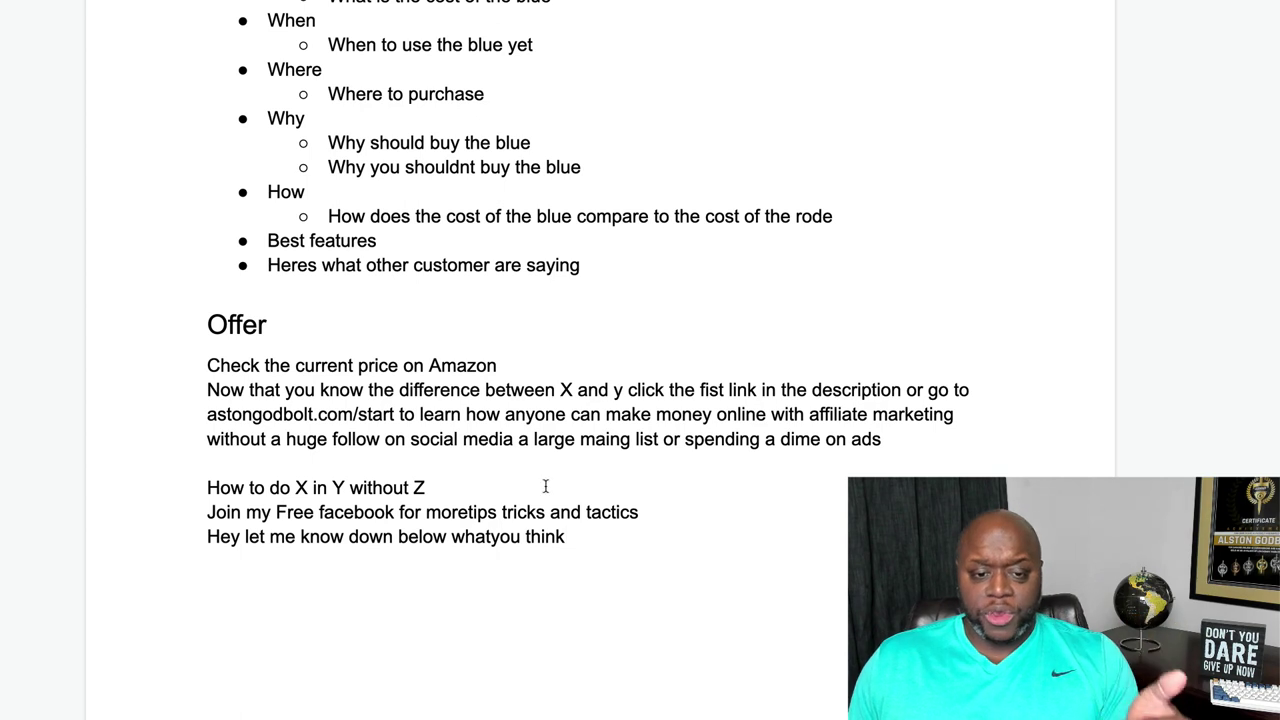
{"action": "left_click", "coordinate": [492, 537]}
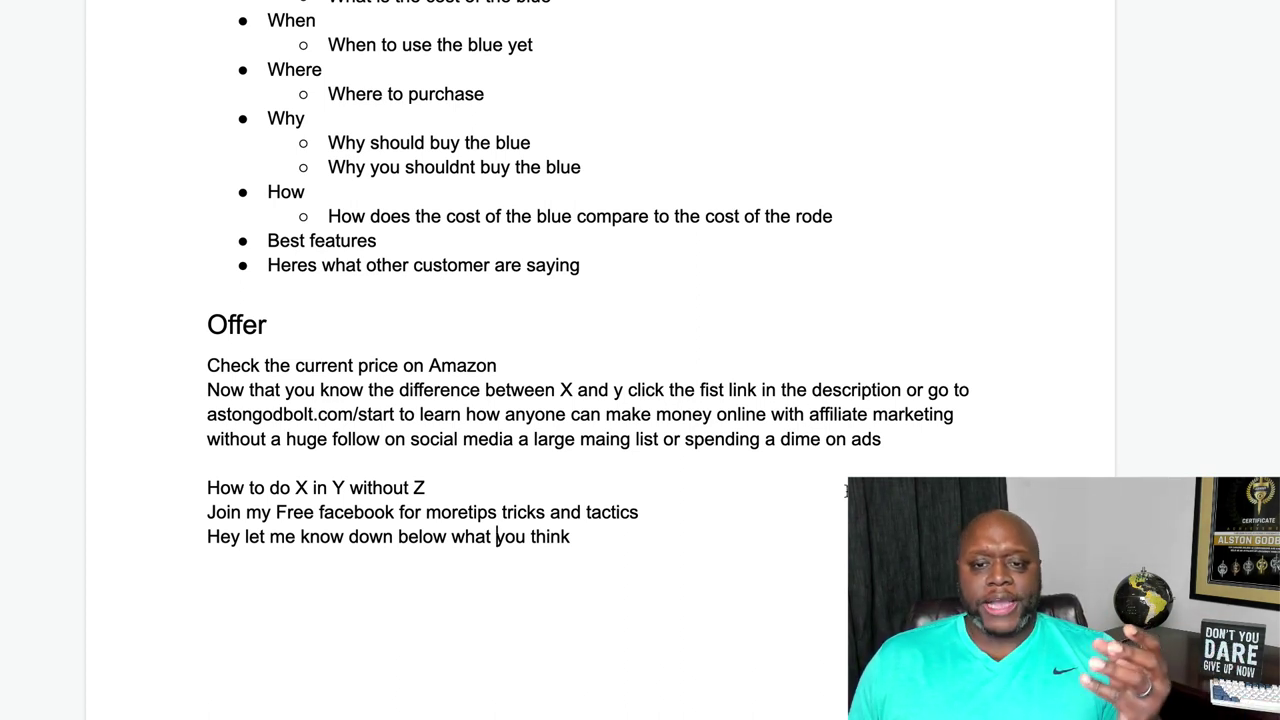
{"action": "scroll", "coordinate": [846, 490], "scroll_direction": "up", "scroll_amount": 3}
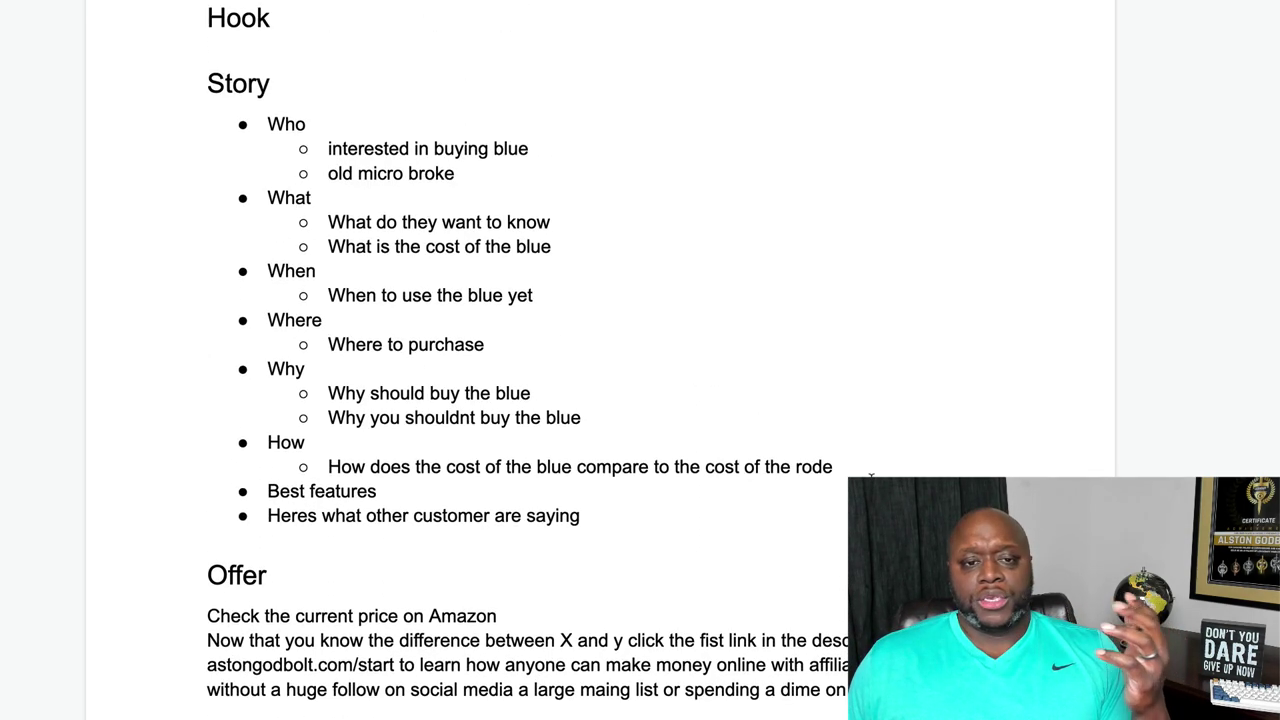